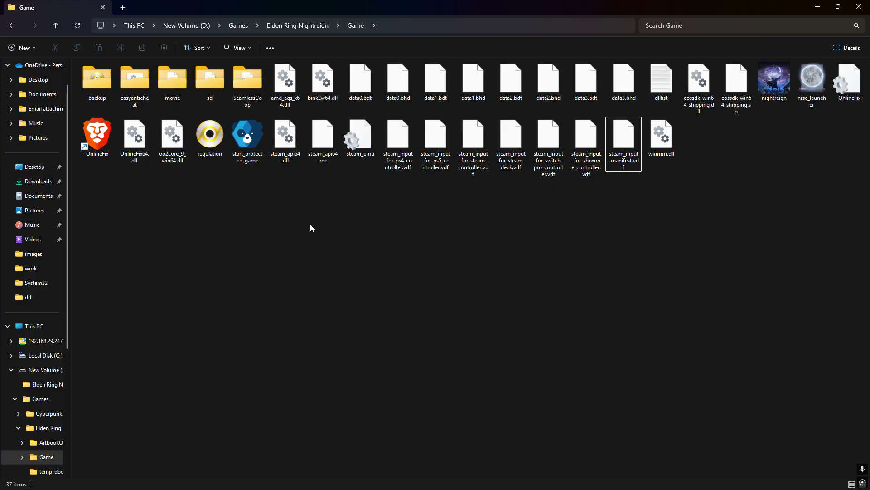
- Select the steam_input files from the ps4 file through steam_input_manifest.vdf and copy them
click(396, 157)
ctrl+click(436, 157)
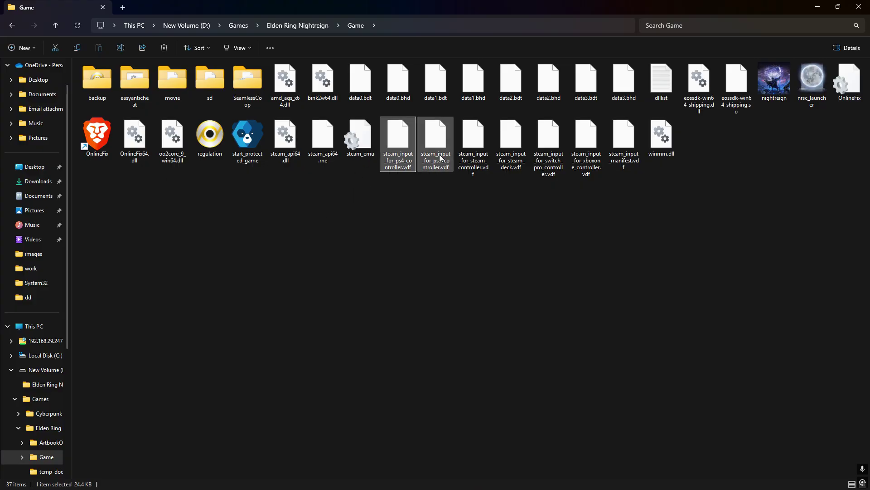
ctrl+click(472, 162)
ctrl+click(523, 157)
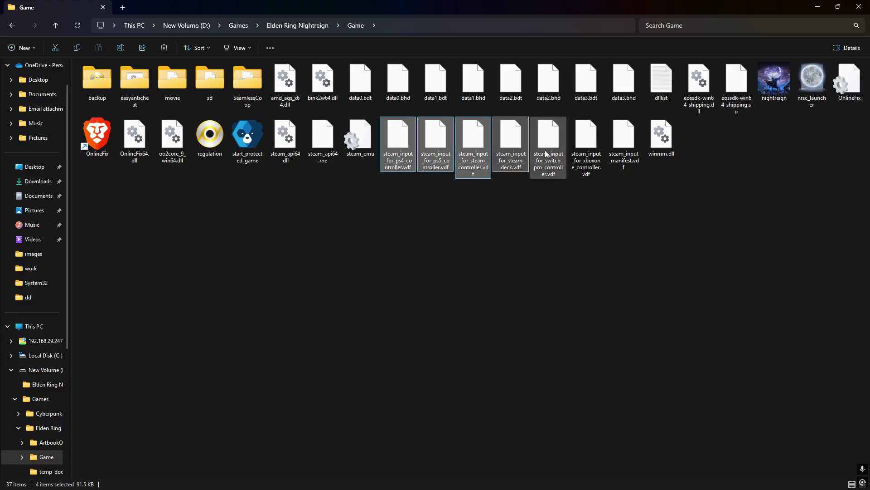
click(590, 163)
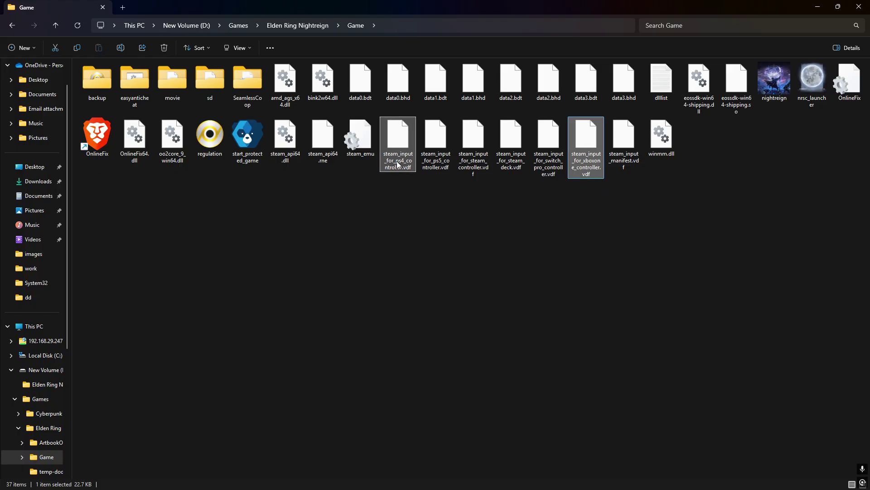
click(397, 154)
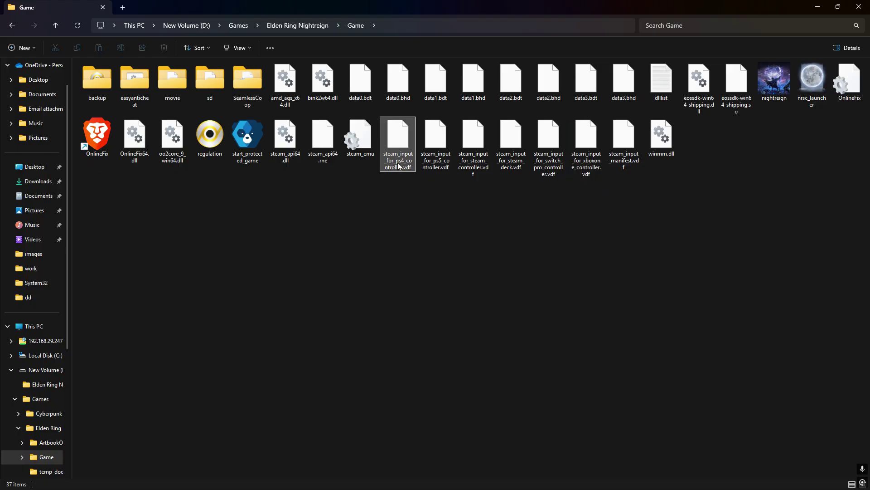
shift+click(591, 154)
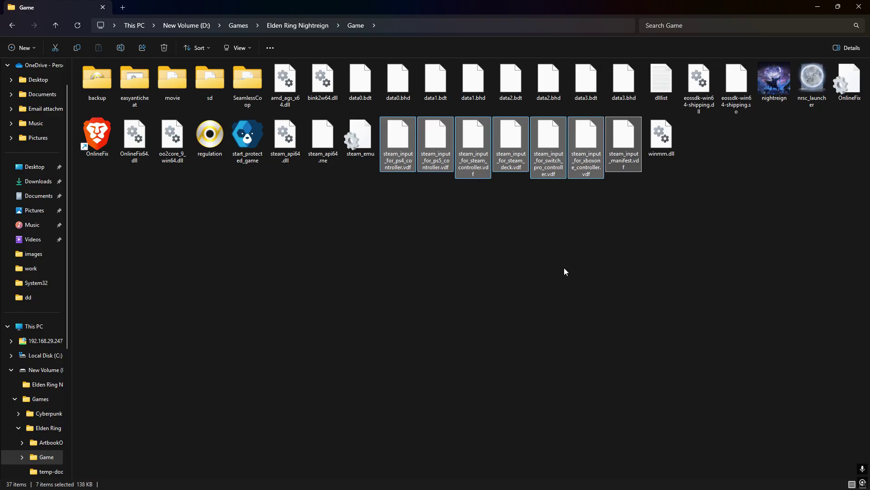
right_click(485, 140)
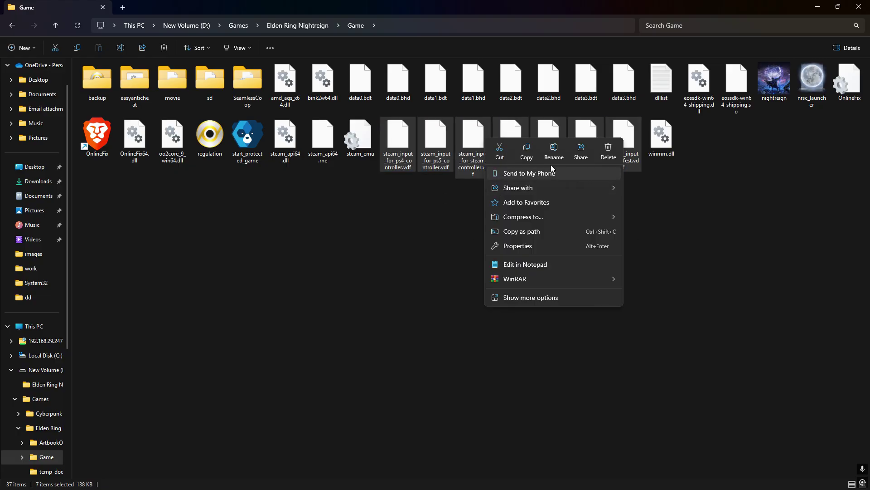
click(608, 259)
click(447, 251)
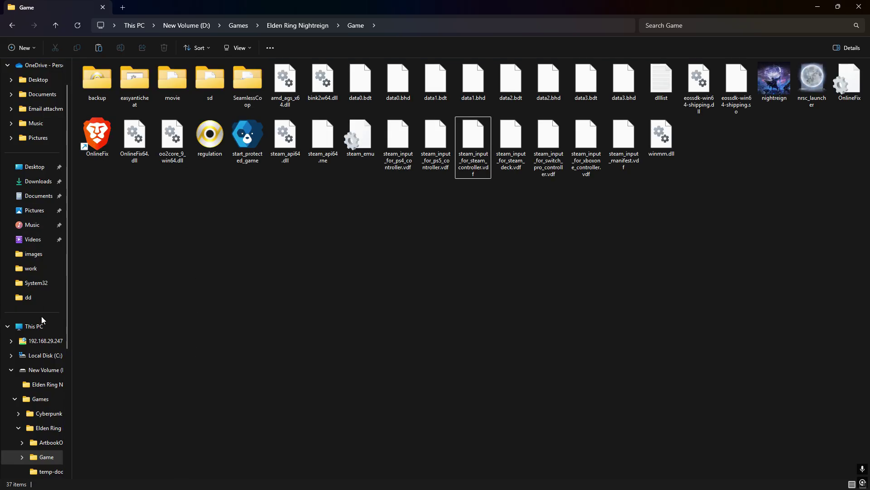
- Navigate to C:\Program Files (x86)\Steam\controller_base
click(38, 326)
double_click(231, 121)
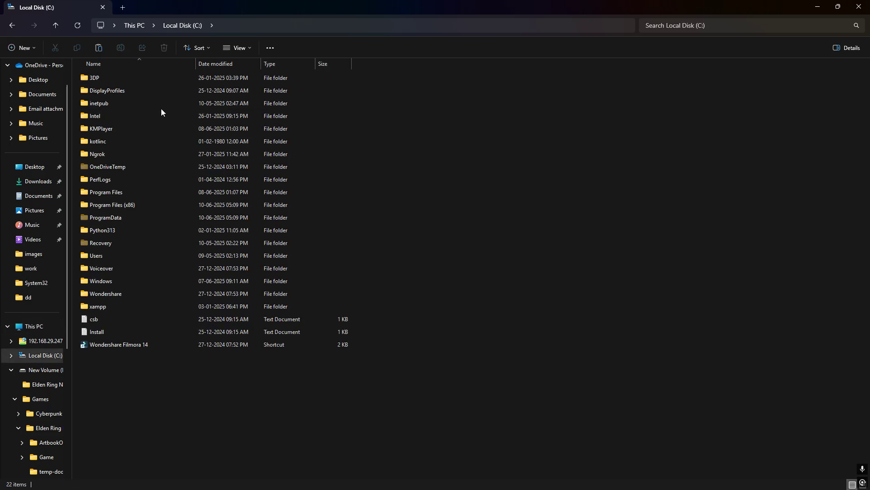
double_click(122, 204)
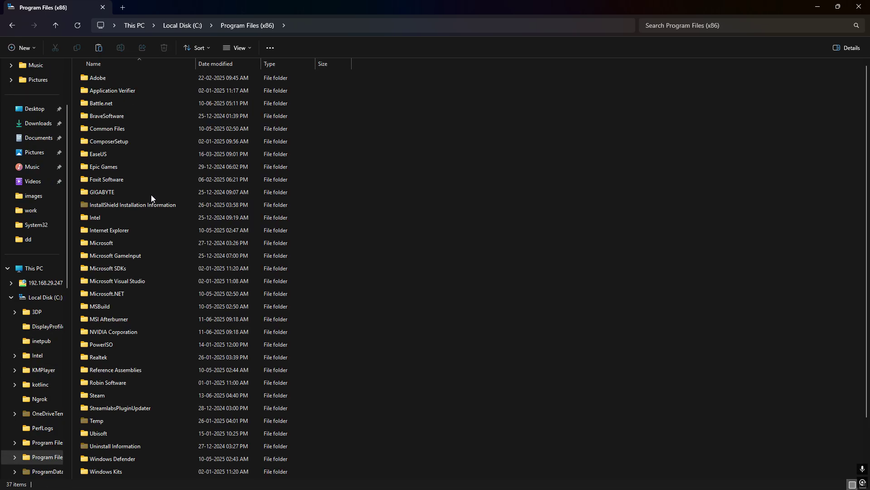
double_click(99, 395)
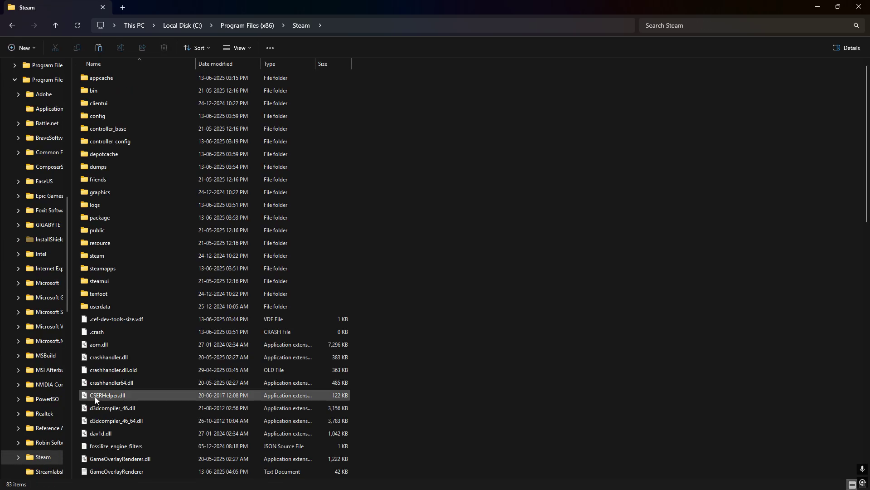
click(353, 25)
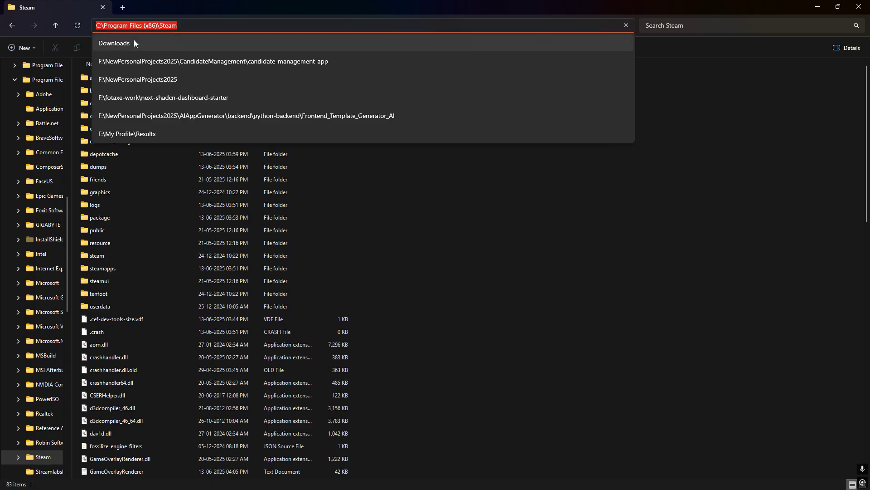
click(528, 234)
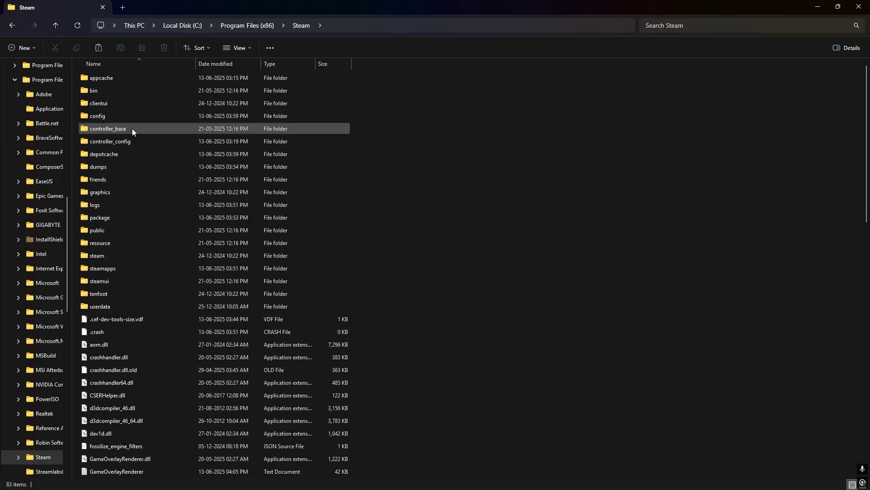
click(112, 124)
double_click(115, 129)
click(414, 25)
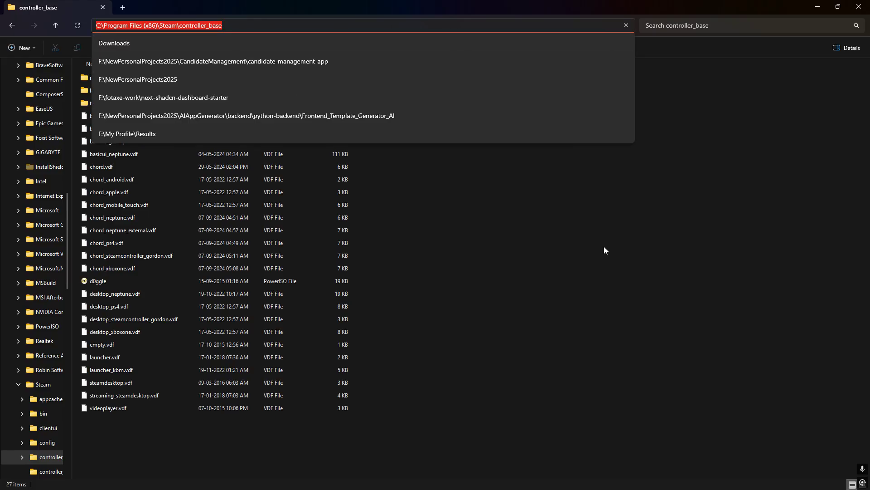
click(505, 213)
- Paste the copied steam_input files into controller_base and return to the Steam folder
right_click(506, 212)
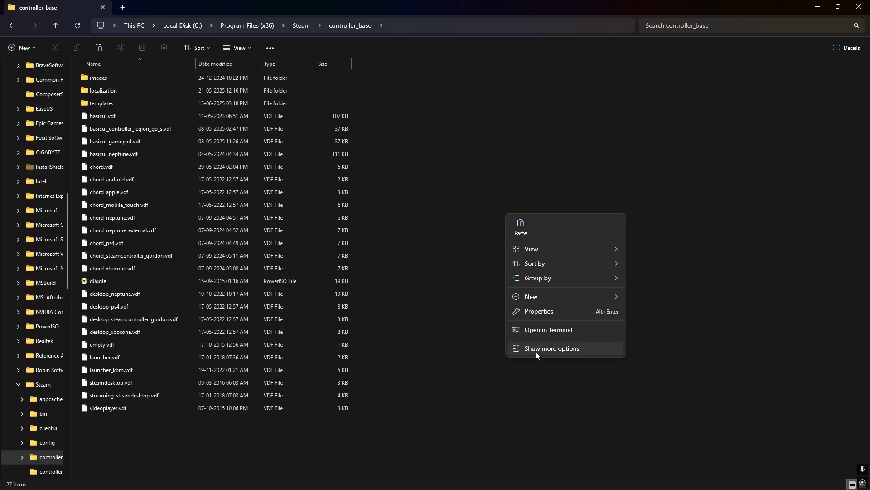
click(520, 226)
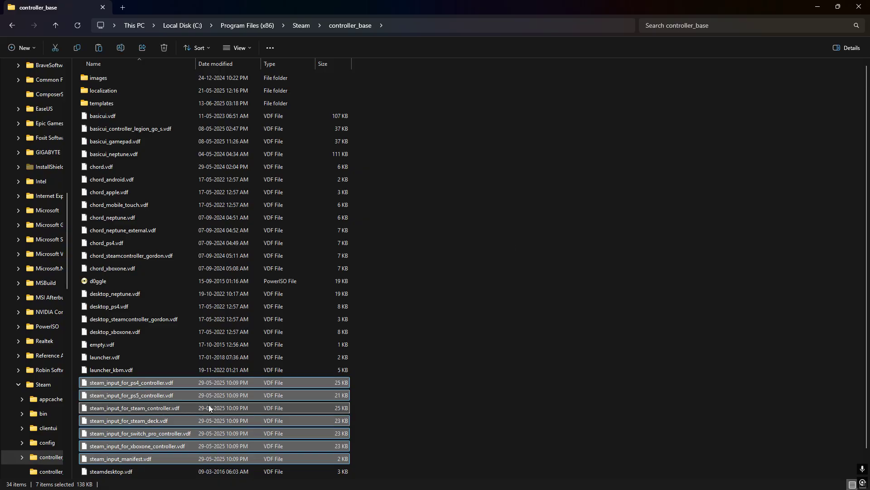
scroll(494, 350, down, 1)
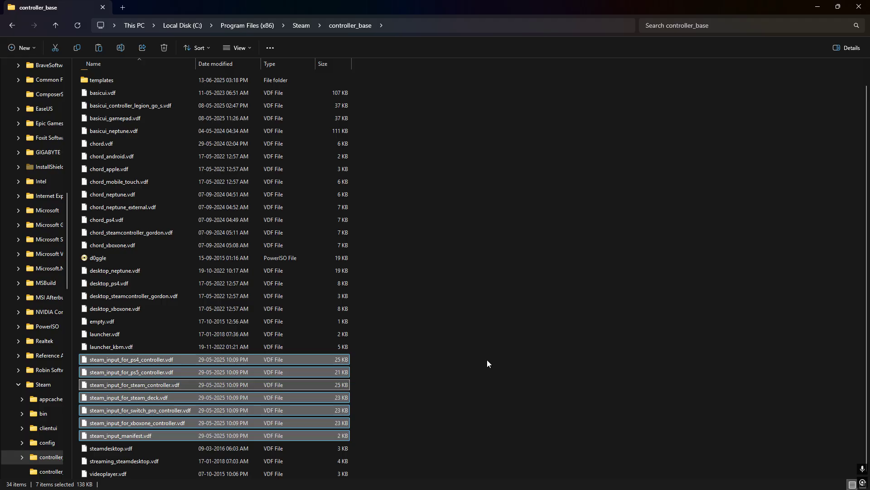
click(526, 325)
click(13, 26)
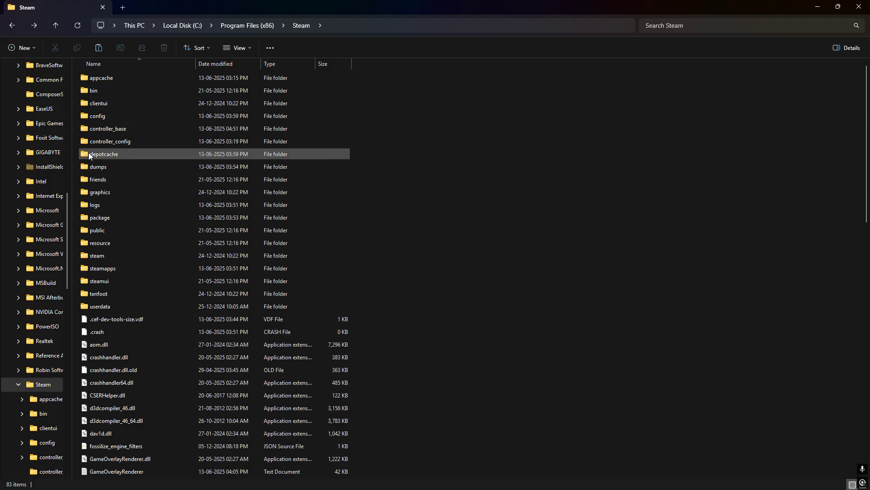
- Open the controller_config folder and shrink the Explorer window over the desktop
right_click(434, 135)
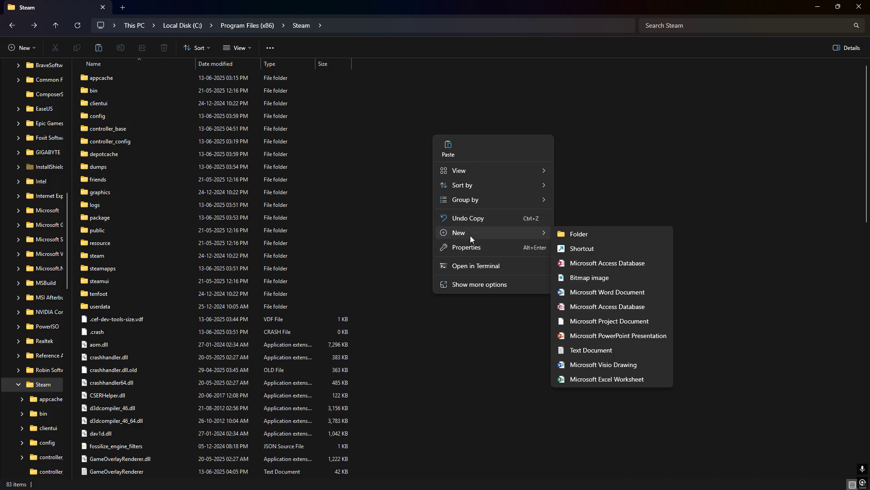
mouse_move(459, 232)
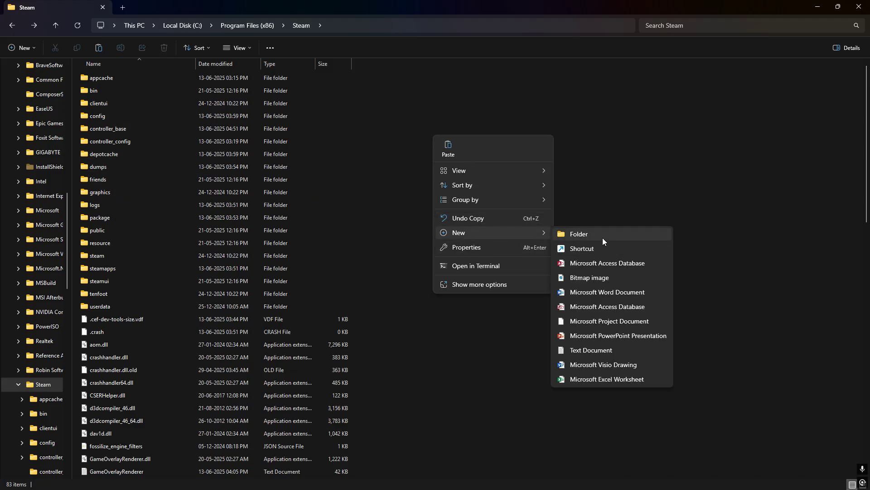
key(Escape)
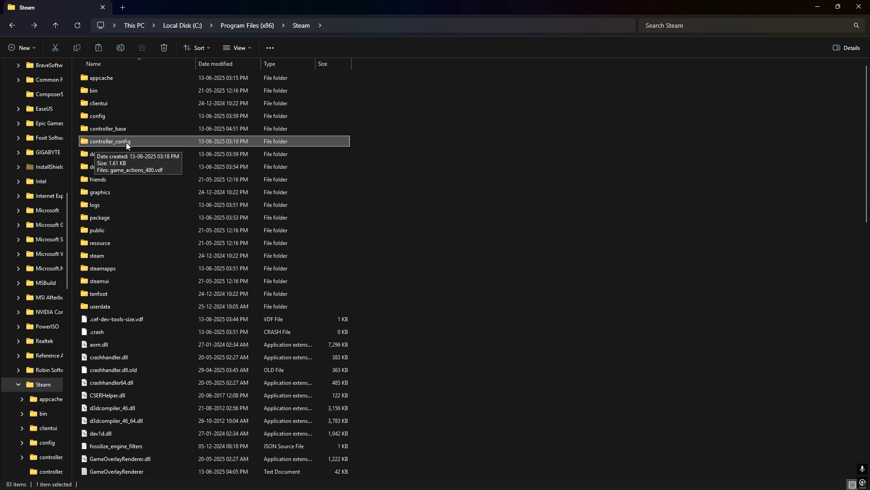
click(485, 174)
double_click(170, 142)
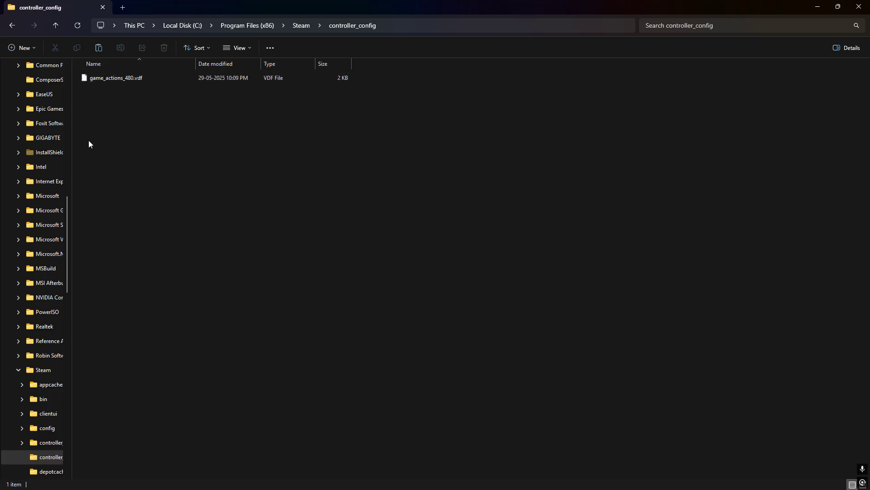
click(843, 8)
- Minimize the Elden Ring Game folder window to get back to controller_config
right_click(176, 479)
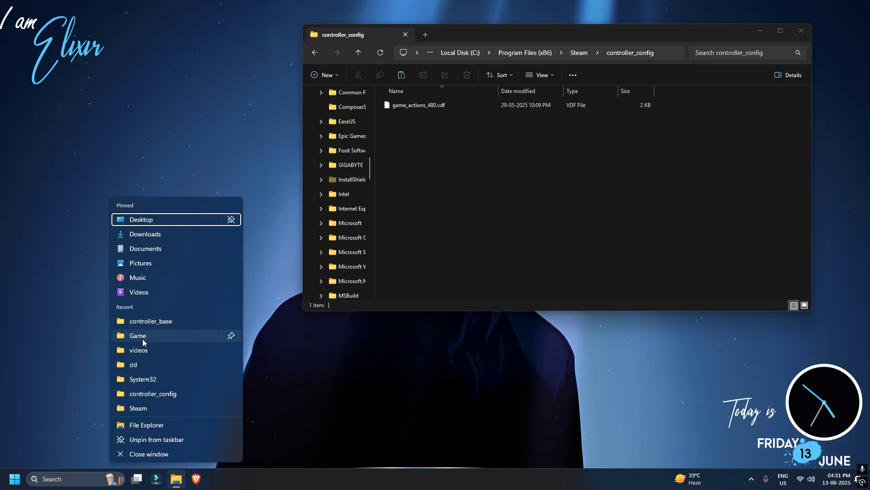
click(143, 339)
key(alt+Tab)
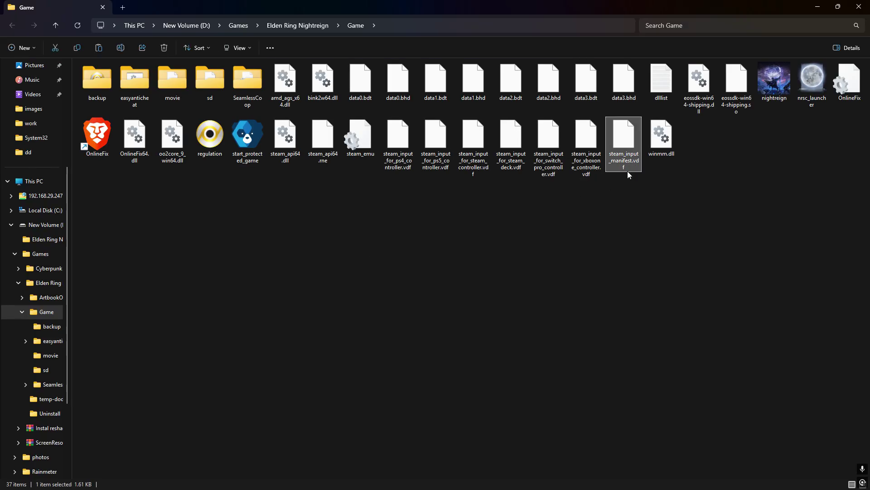
right_click(630, 156)
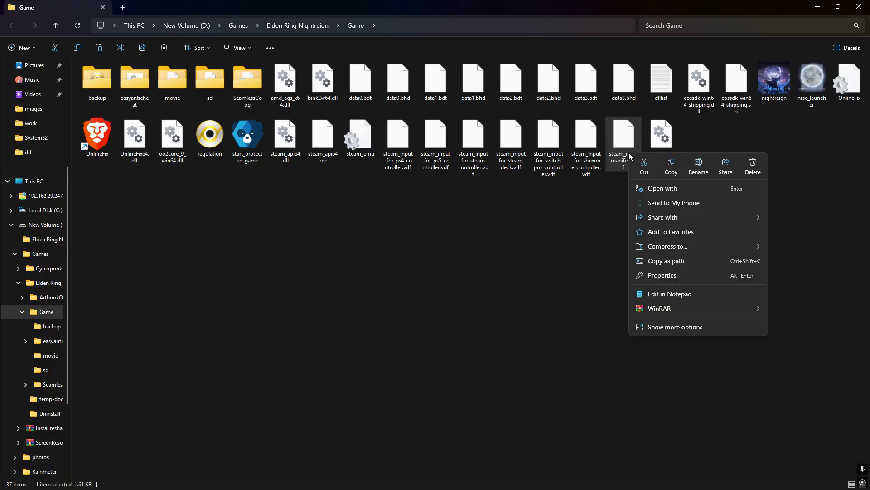
key(Escape)
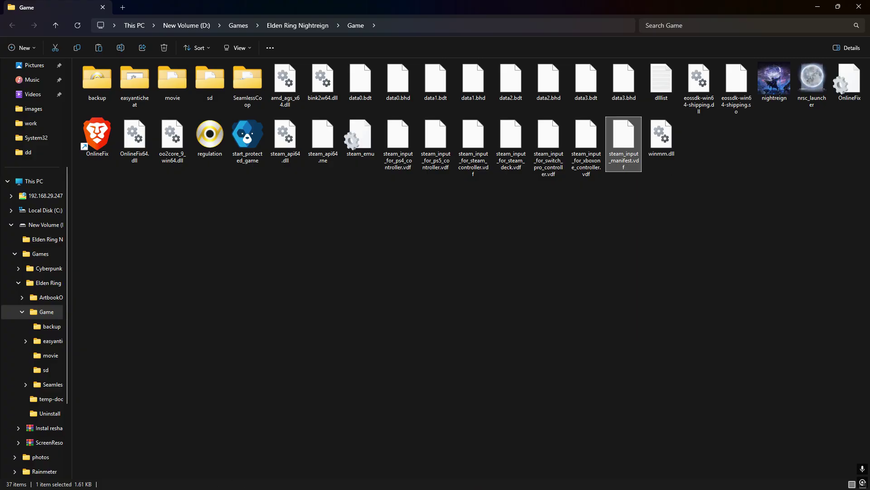
click(819, 6)
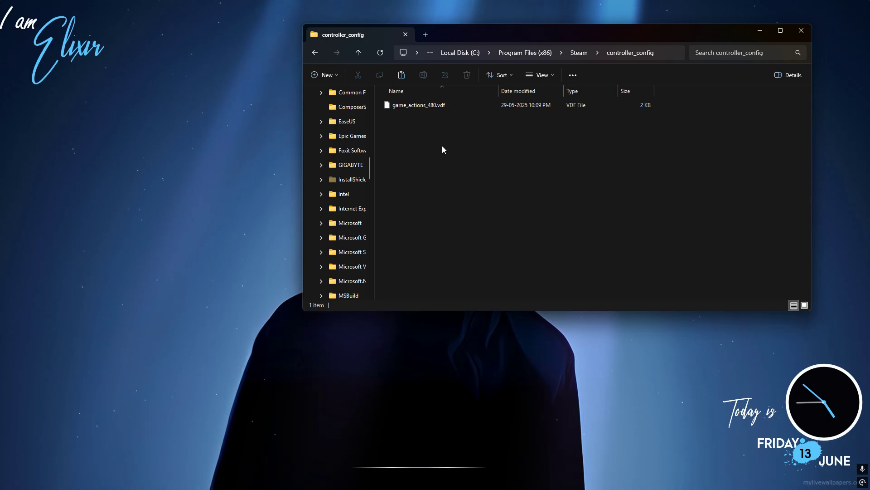
right_click(431, 136)
key(Escape)
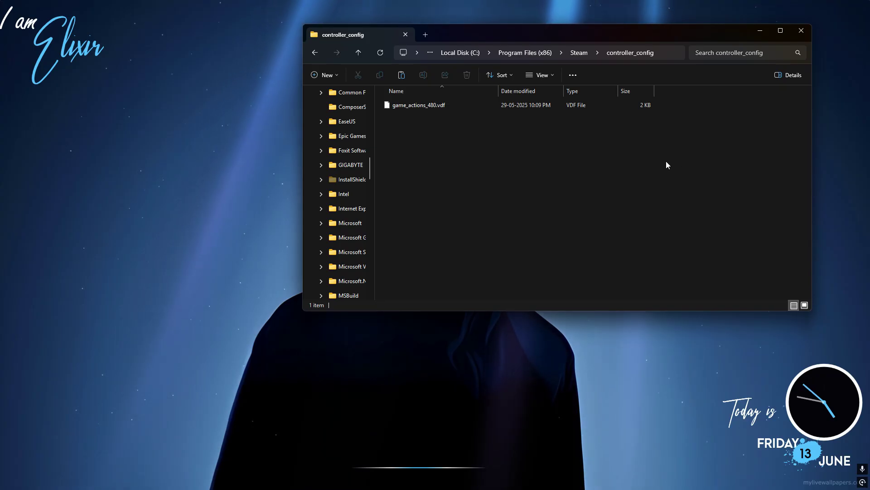
- Begin renaming game_actions_480.vdf, then cancel and keep its name
right_click(420, 104)
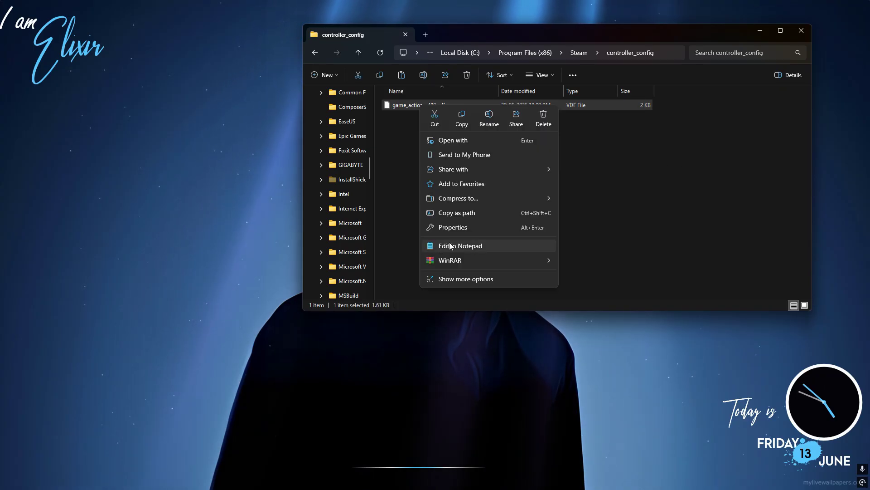
click(451, 278)
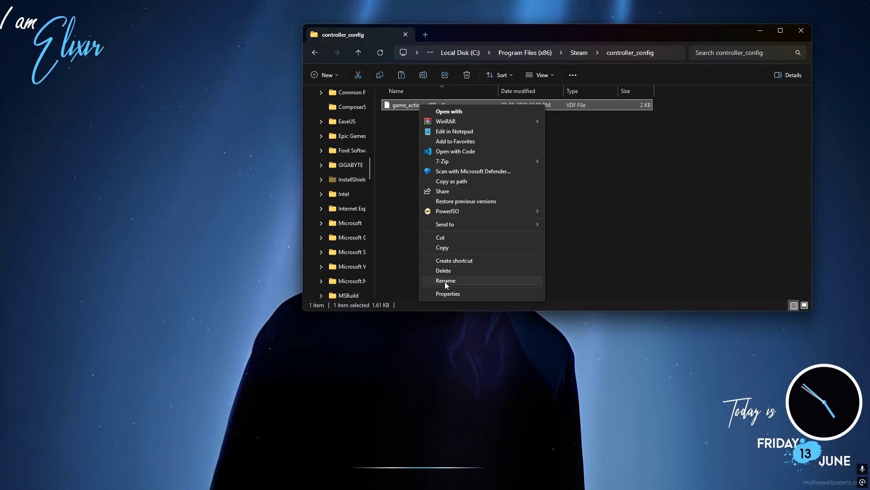
click(446, 280)
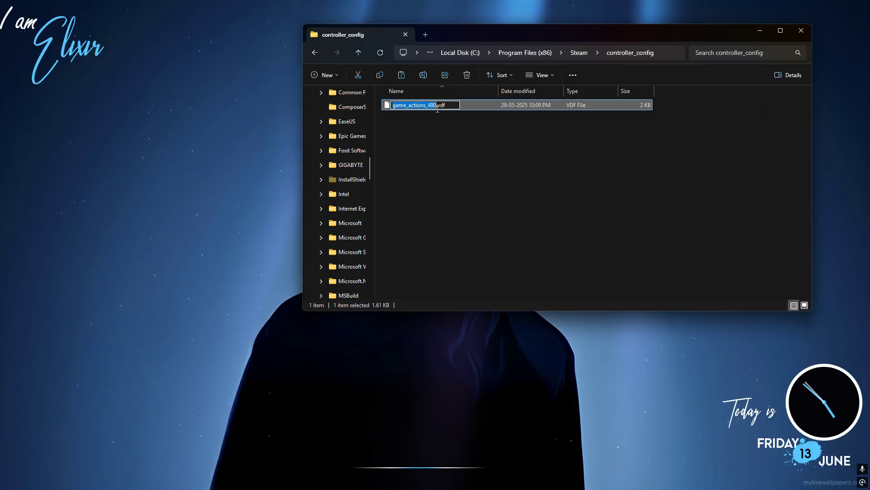
click(451, 125)
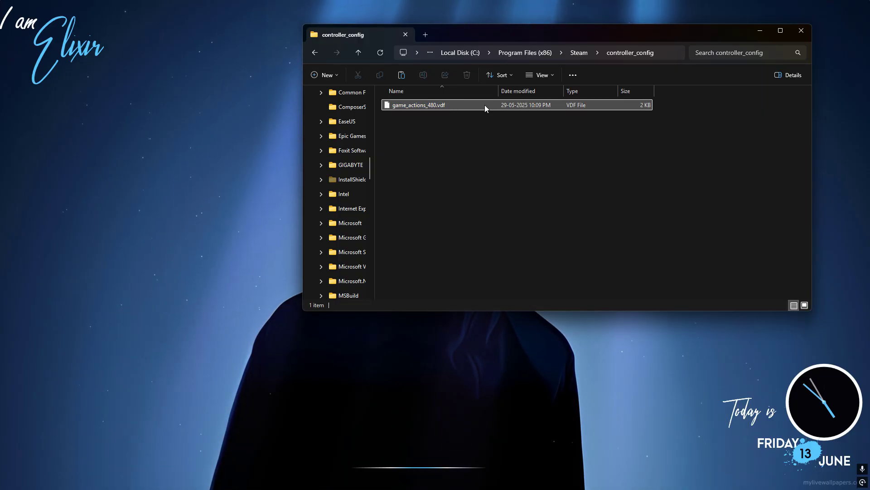
click(445, 106)
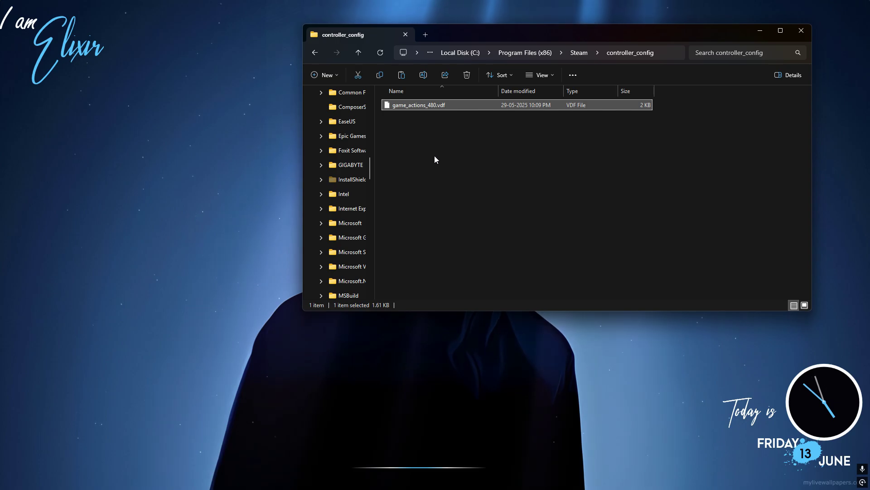
click(391, 207)
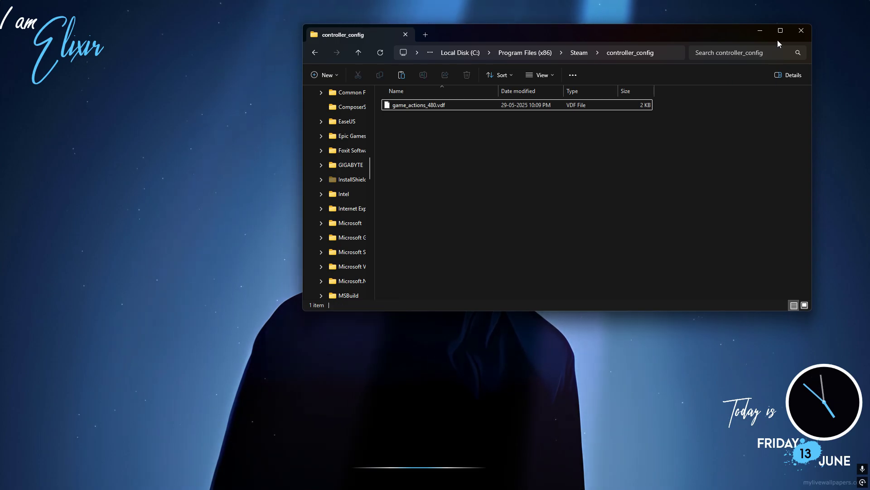
- Close the controller_config window and briefly check the hidden tray icons
click(804, 32)
mouse_move(435, 486)
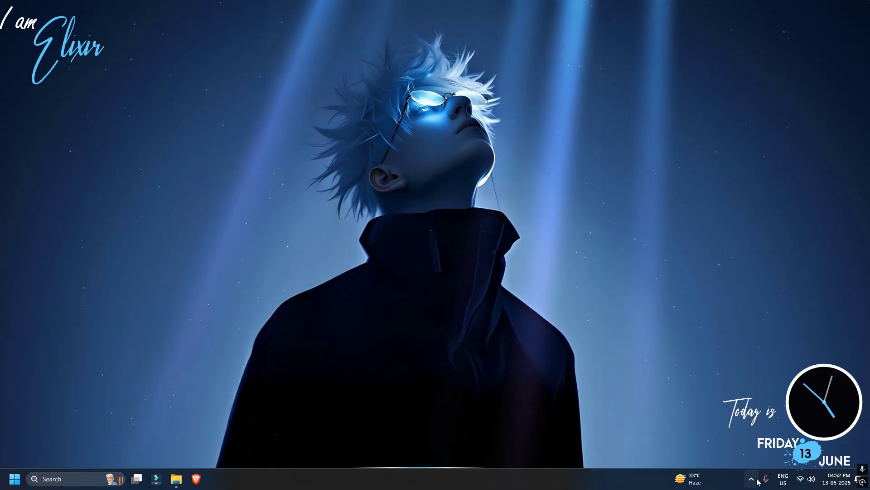
click(751, 478)
click(412, 279)
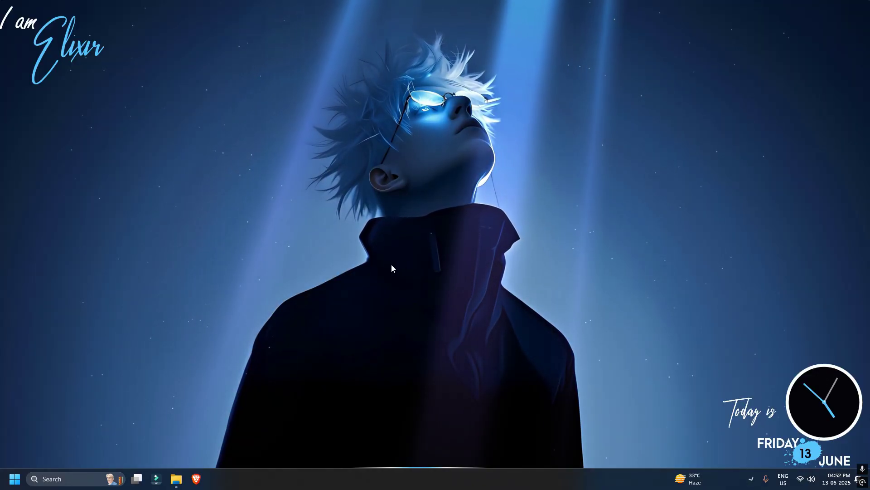
- Run joy.cpl, test the XBOX 360 For Windows controller, and close both dialogs
key(super+r)
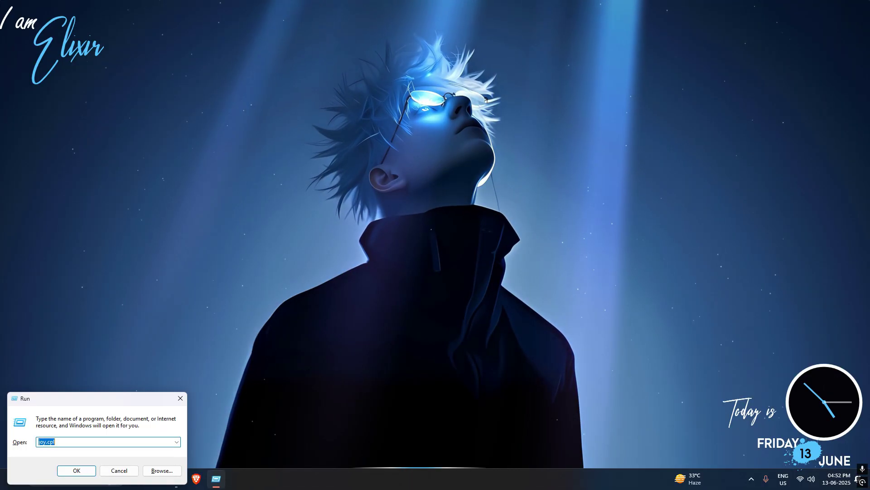
text(joy.cpl)
key(Return)
click(167, 155)
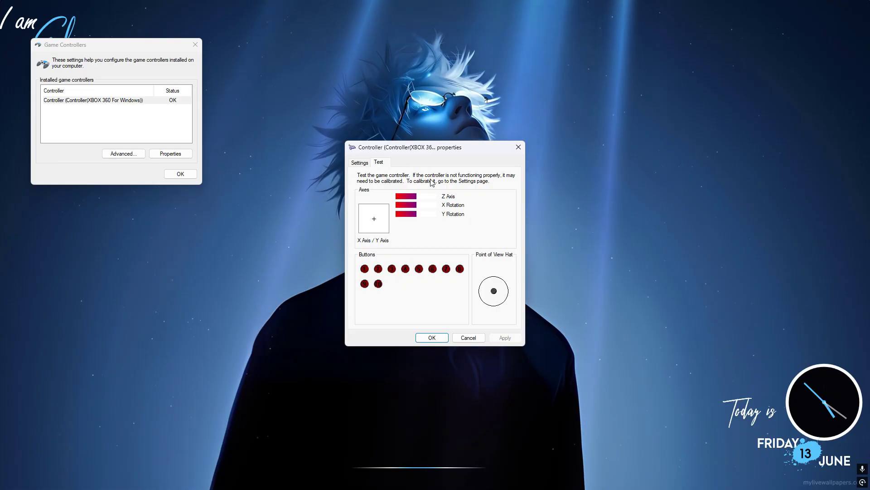
click(432, 337)
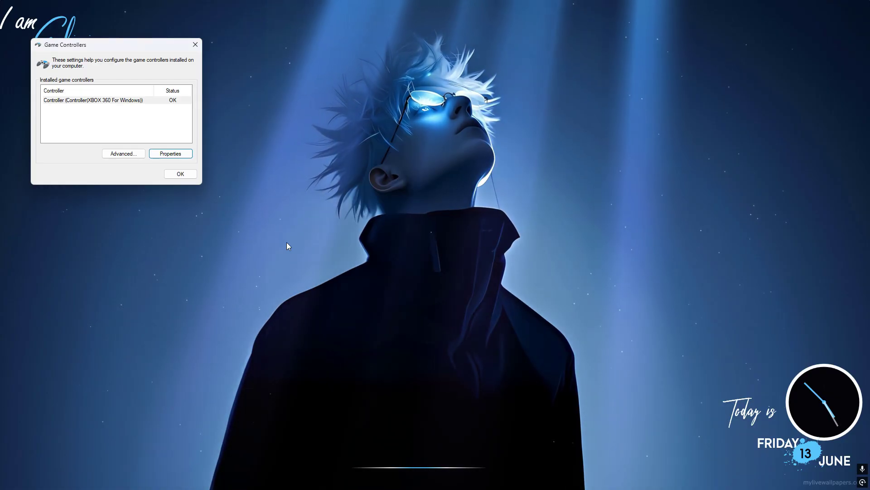
click(180, 174)
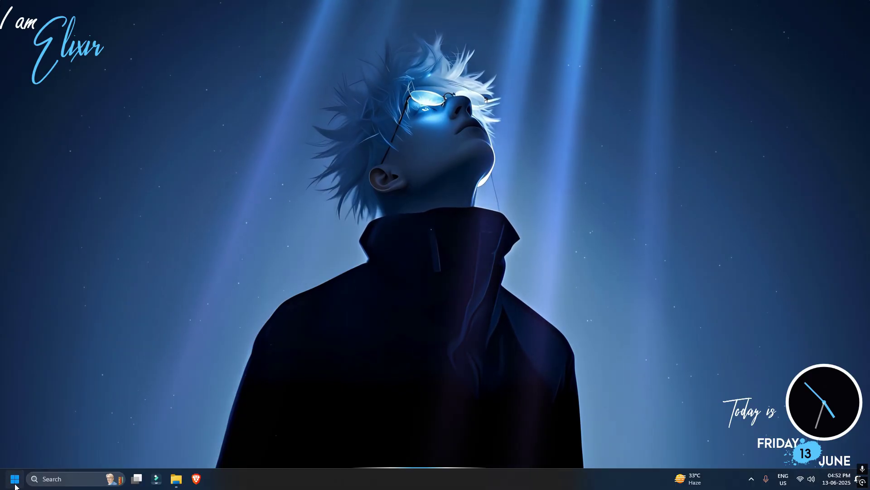
- Open Device Manager maximized with Xbox 360 Peripherals expanded
key(super)
text(dev)
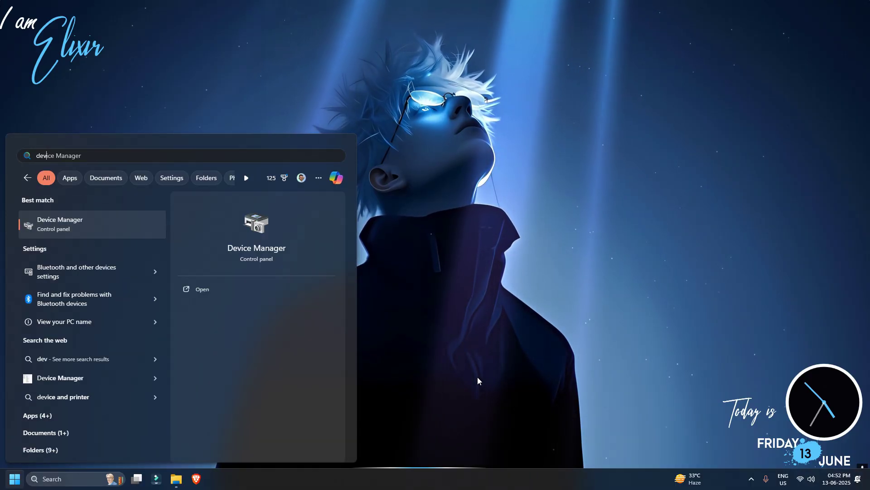
click(80, 224)
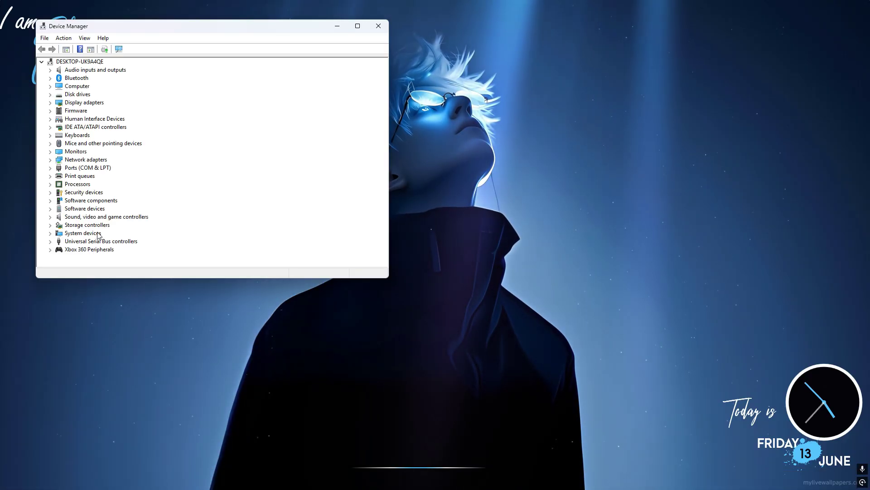
click(50, 250)
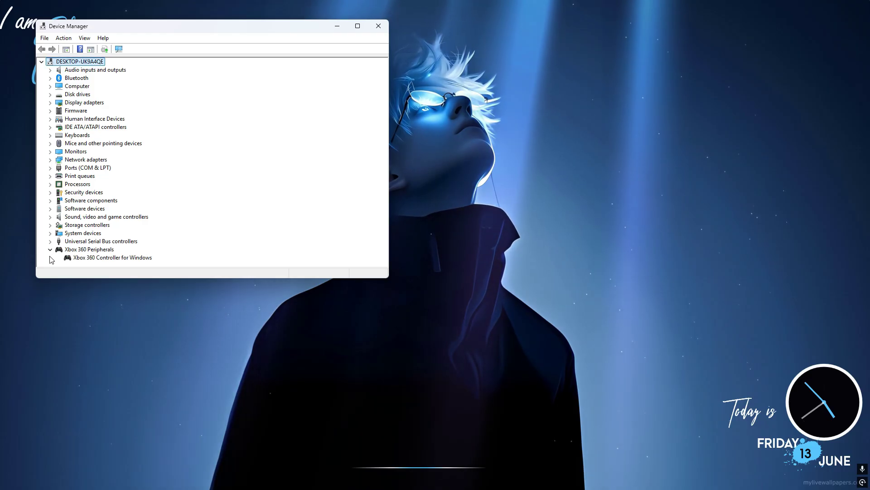
click(357, 26)
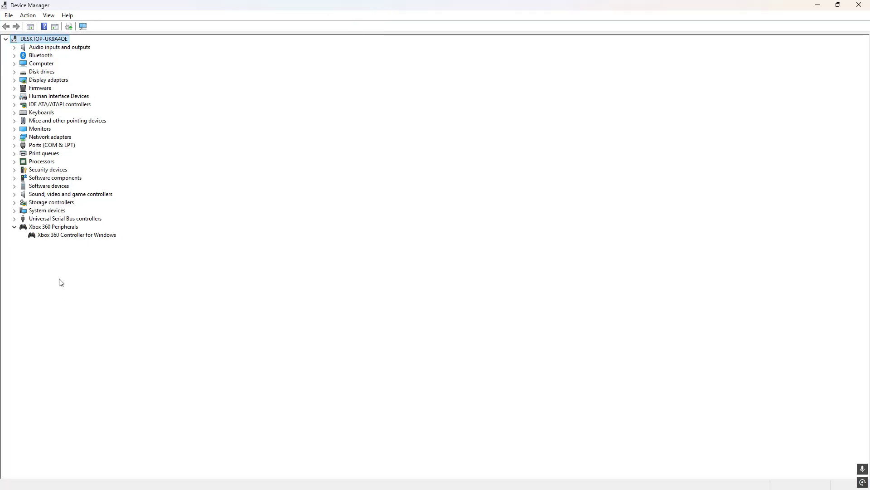
- Reinstall the Xbox 360 Controller for Windows driver from the installed list
right_click(54, 235)
click(83, 238)
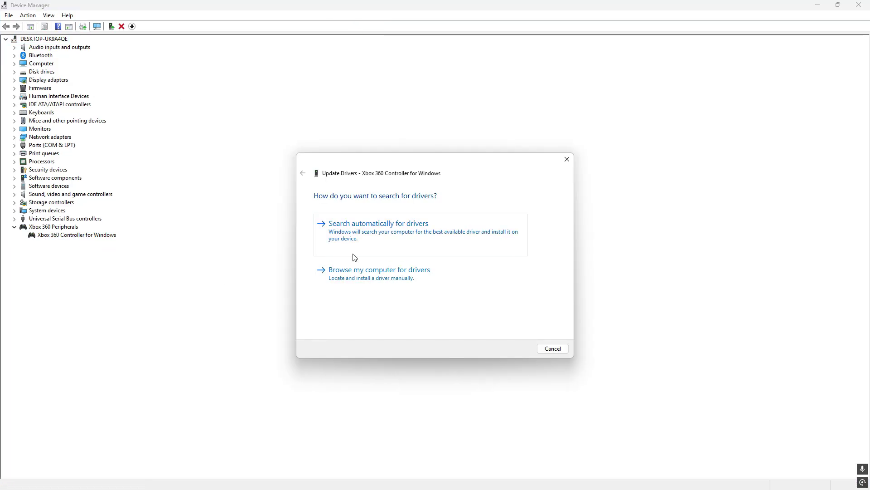
click(346, 268)
click(353, 303)
click(512, 349)
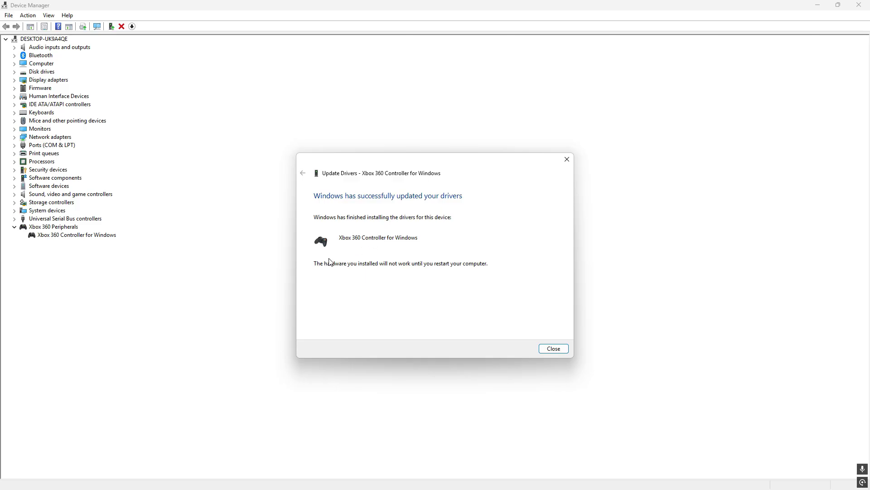
click(558, 348)
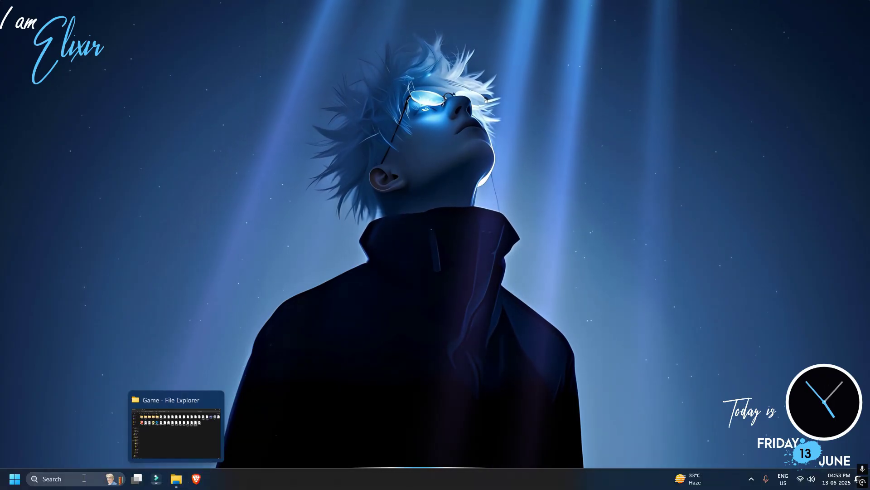
- Launch Steam, review the Controller page in Steam Settings, and close Settings
key(super+s)
text(st)
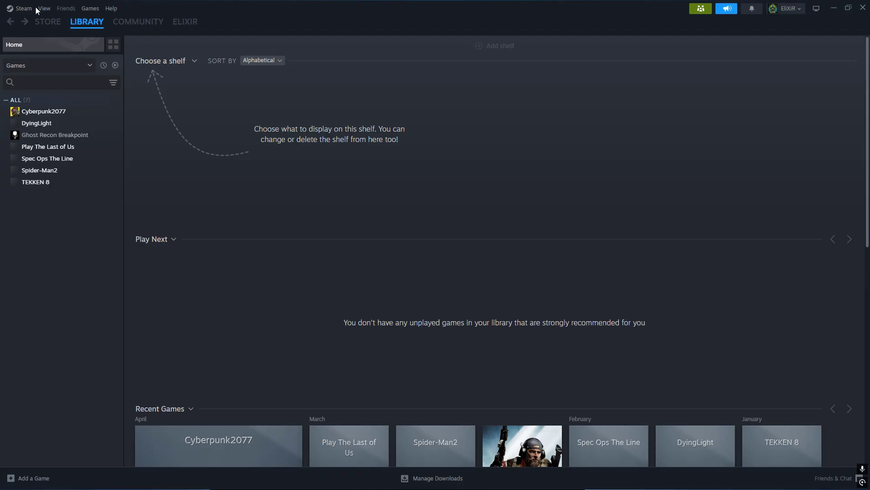
click(24, 9)
click(28, 101)
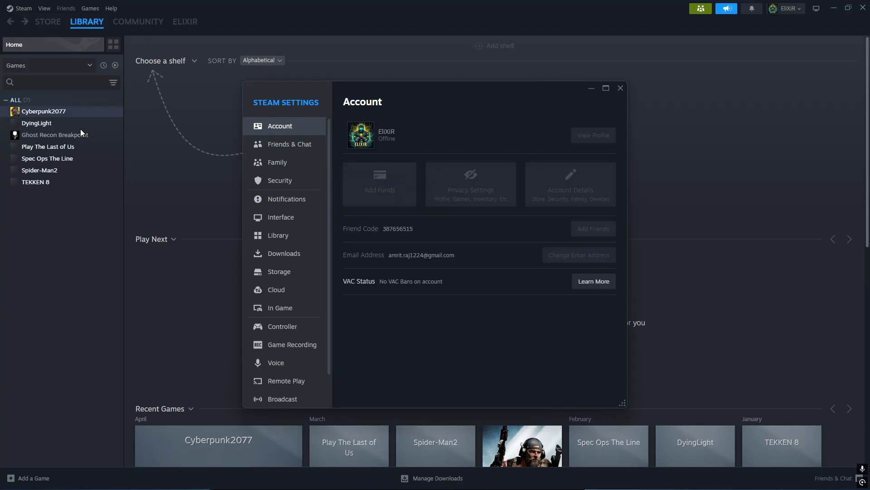
click(283, 329)
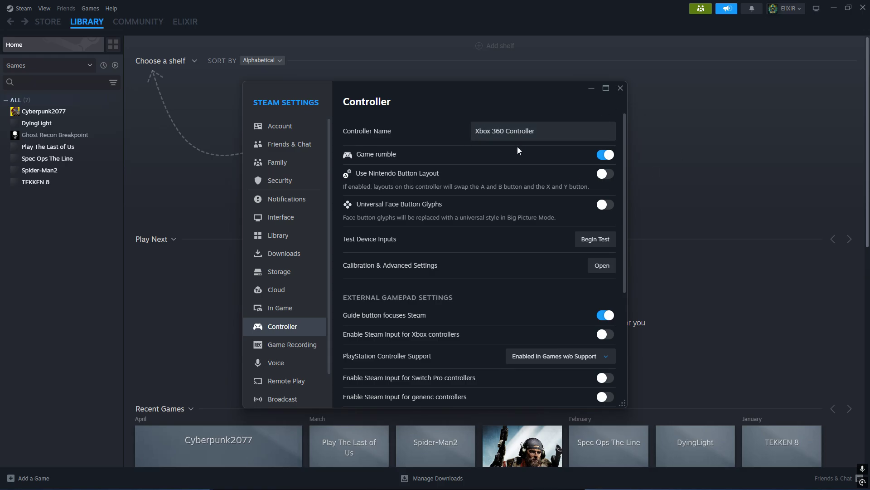
click(622, 89)
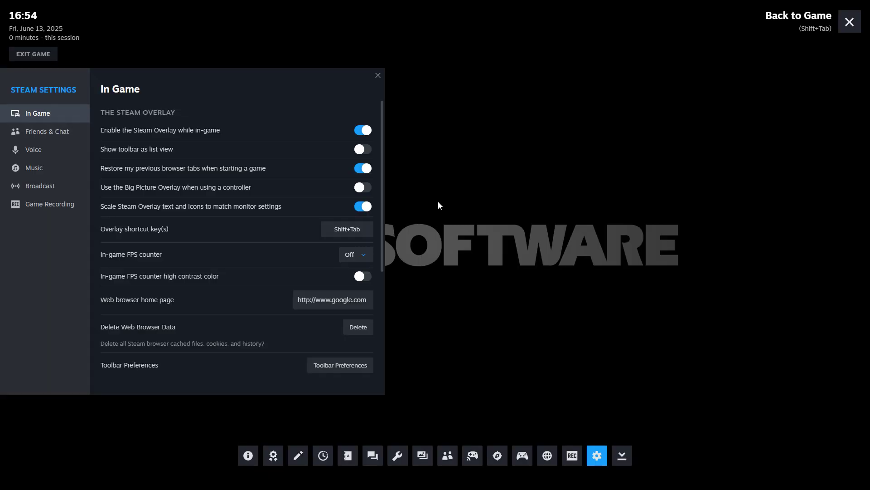
- Open the game's Controller Settings from the overlay and browse layouts to load
click(522, 456)
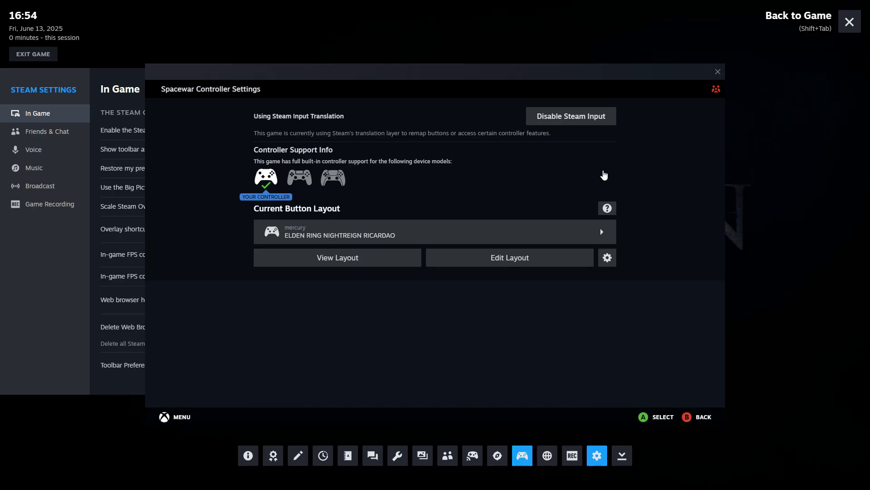
click(577, 238)
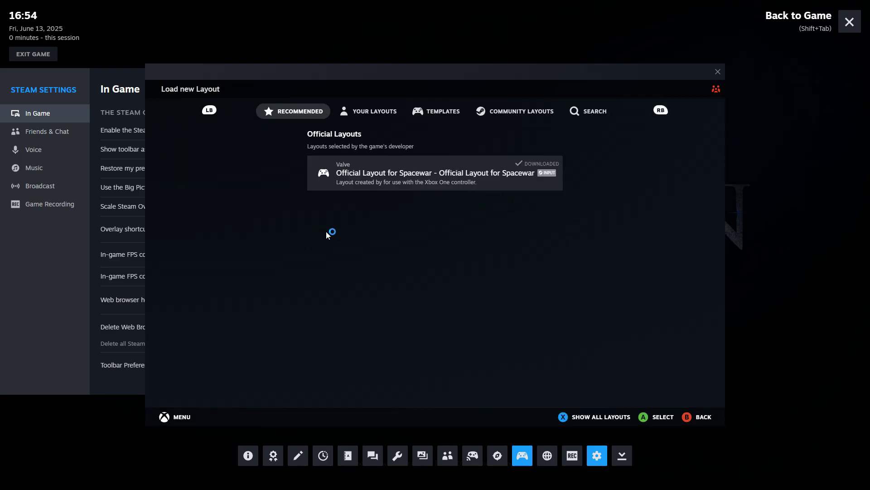
- Switch to Community Layouts and preview ELDEN RING NIGHTREIGN RICARDAO
click(556, 112)
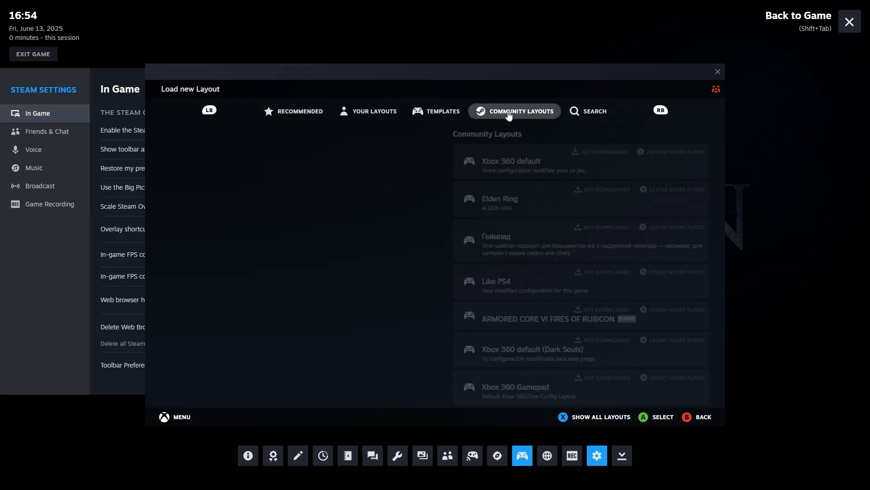
scroll(376, 211, down, 3)
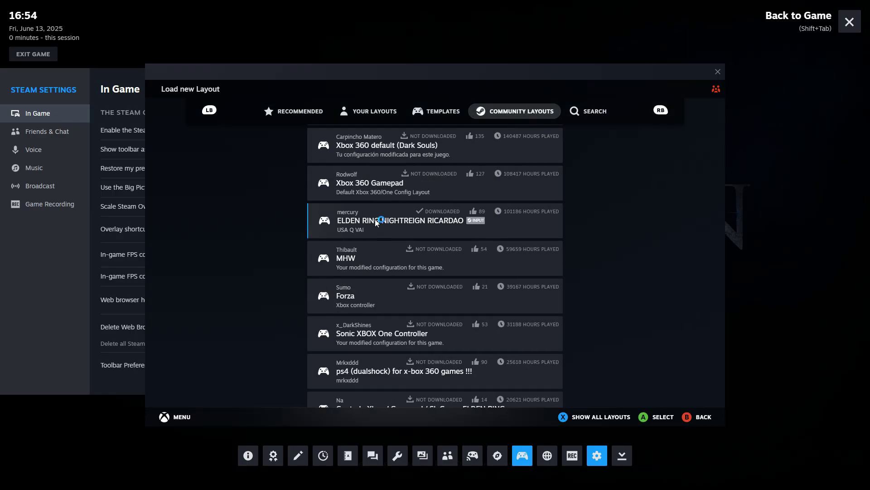
scroll(375, 220, down, 3)
scroll(376, 241, down, 1)
scroll(375, 215, down, 3)
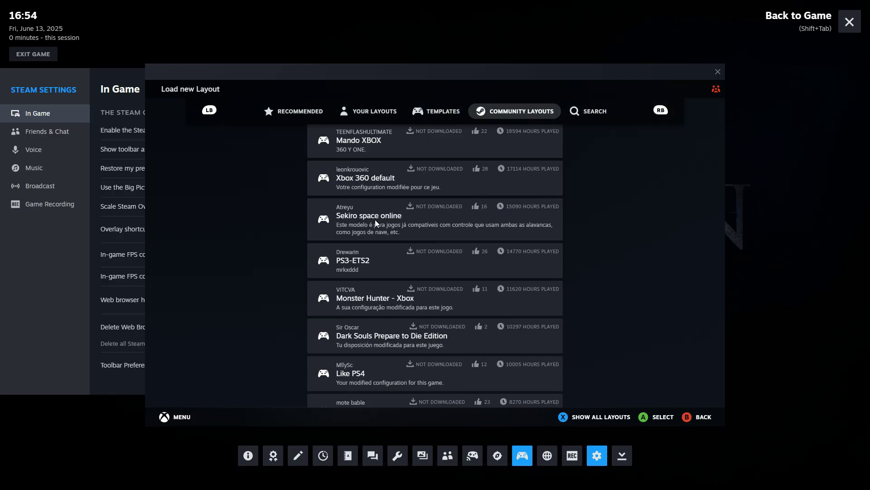
scroll(373, 294, down, 1)
scroll(373, 294, down, 3)
scroll(373, 293, down, 3)
scroll(372, 297, down, 3)
scroll(371, 278, down, 3)
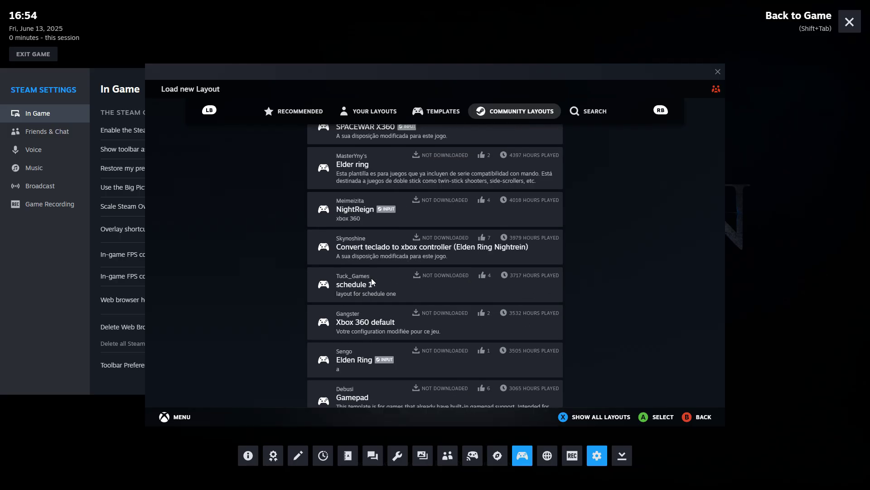
scroll(371, 278, down, 2)
scroll(393, 270, down, 2)
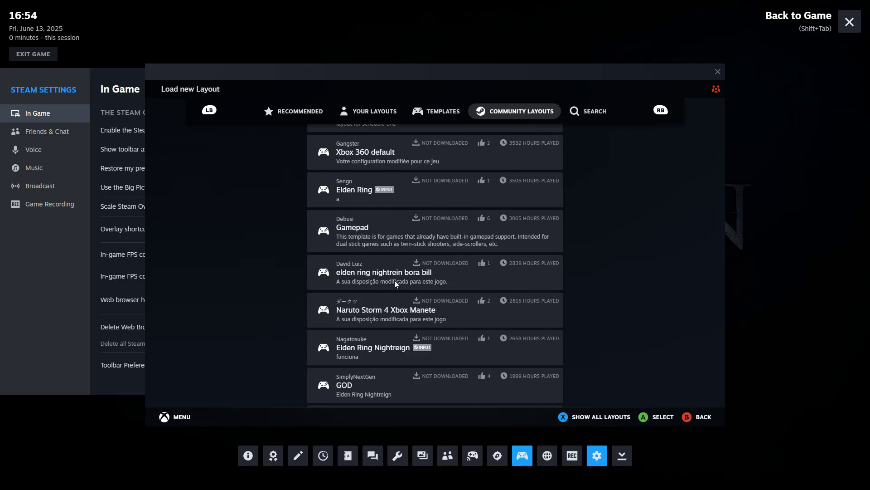
scroll(391, 281, down, 1)
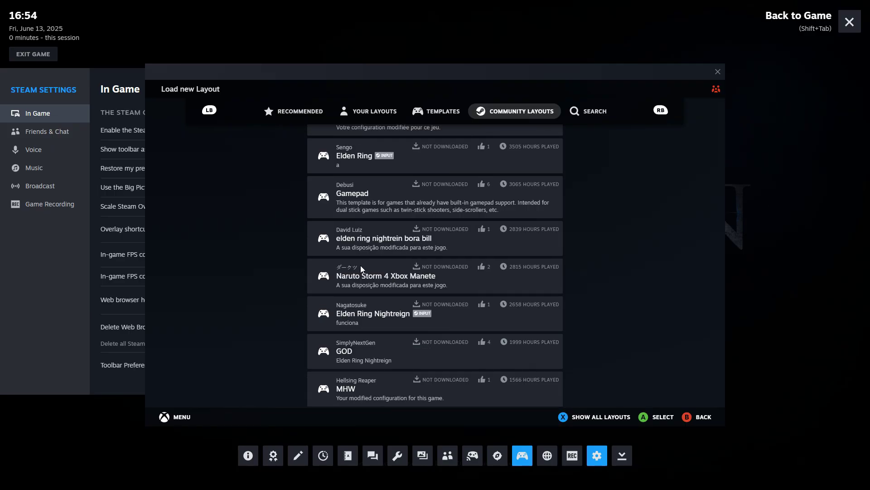
scroll(362, 266, down, 3)
scroll(365, 267, up, 5)
scroll(365, 267, up, 4)
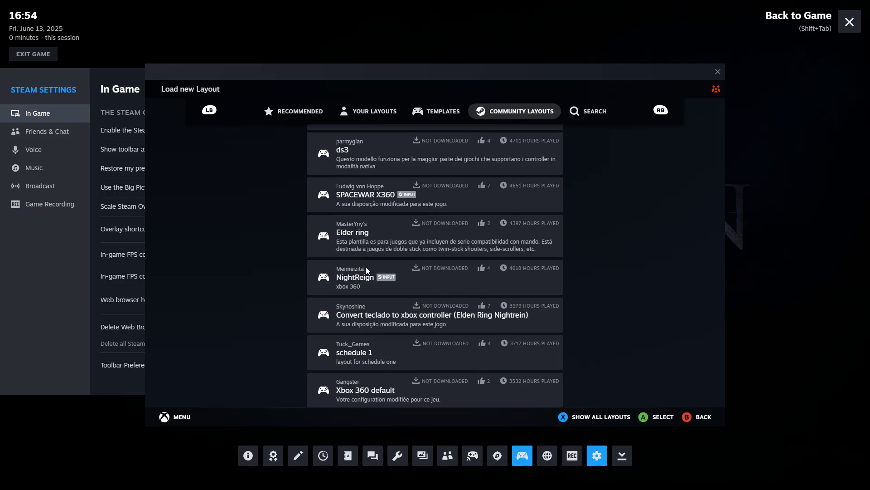
scroll(365, 267, up, 5)
scroll(366, 267, up, 5)
scroll(366, 267, up, 3)
scroll(367, 268, down, 2)
scroll(373, 270, down, 2)
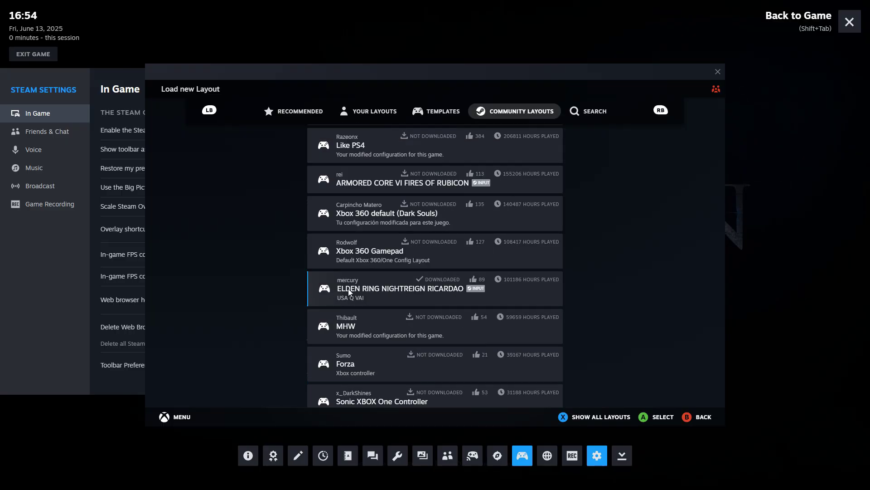
click(429, 291)
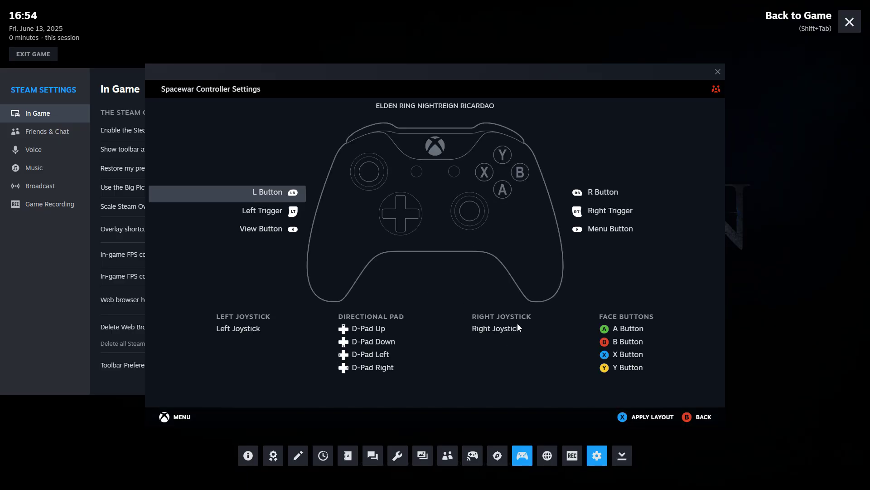
- Apply ELDEN RING NIGHTREIGN RICARDAO, view its mappings, then close controller and Steam settings
click(626, 416)
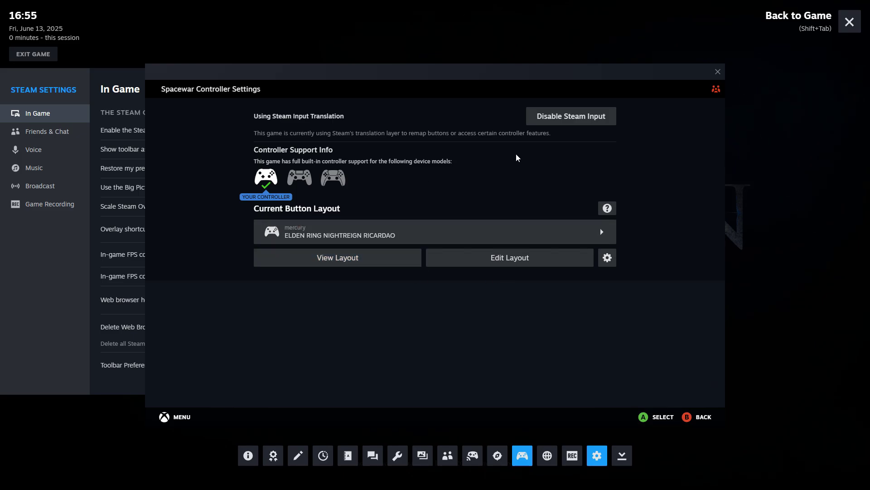
click(651, 418)
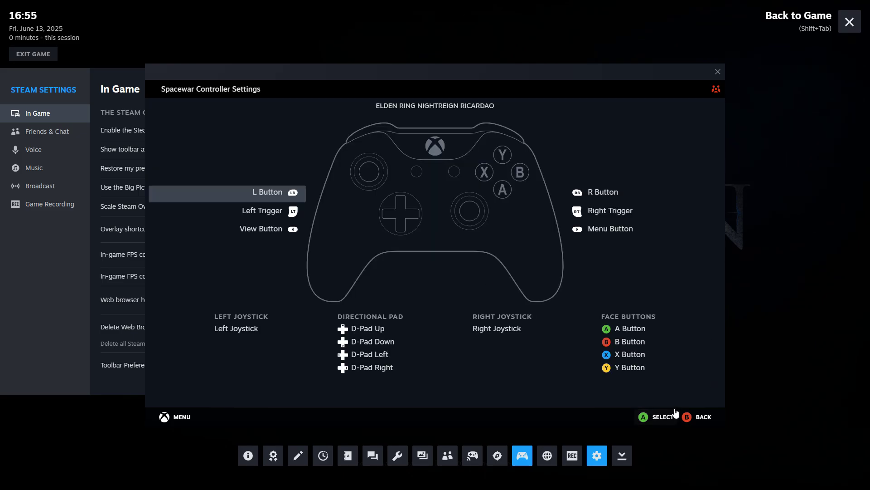
click(692, 417)
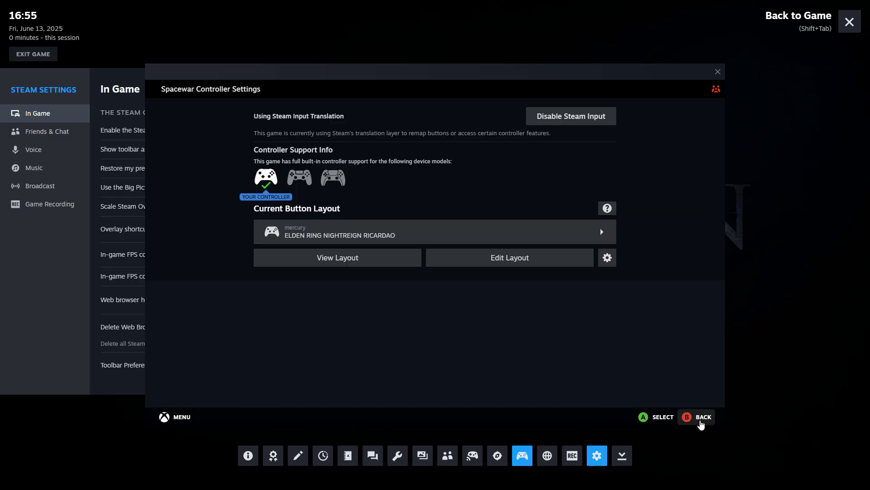
click(695, 417)
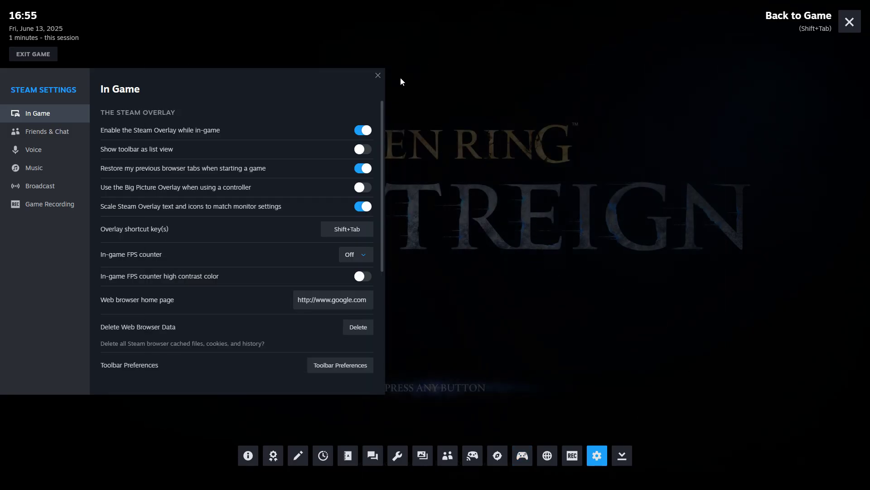
click(379, 75)
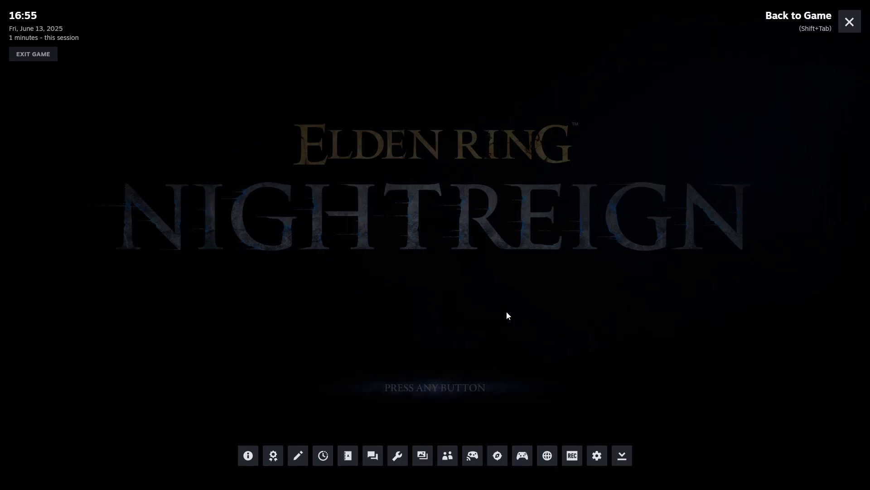
- Close the Steam overlay, pass the title screen and mod message, and quit Nightreign to desktop
key(shift+Tab)
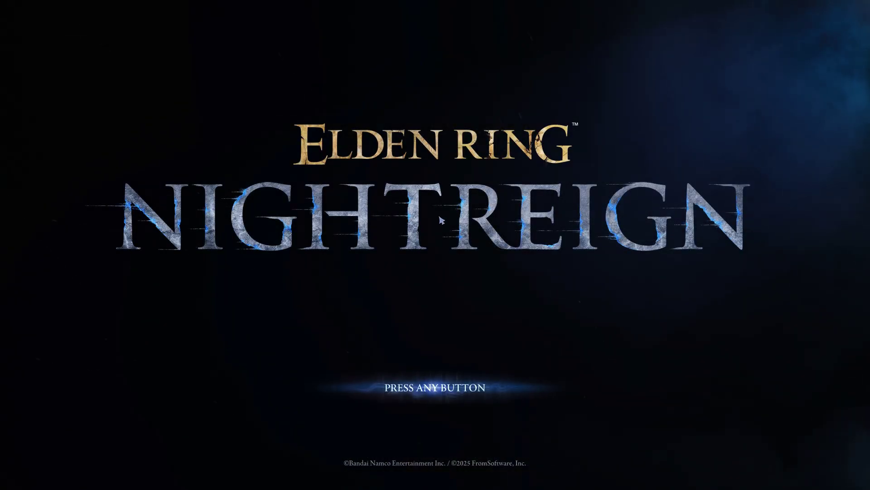
key(Return)
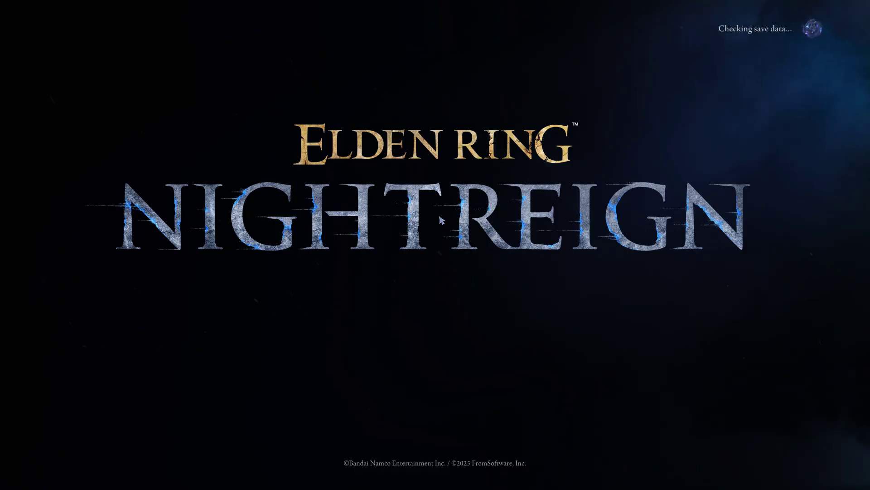
key(Return)
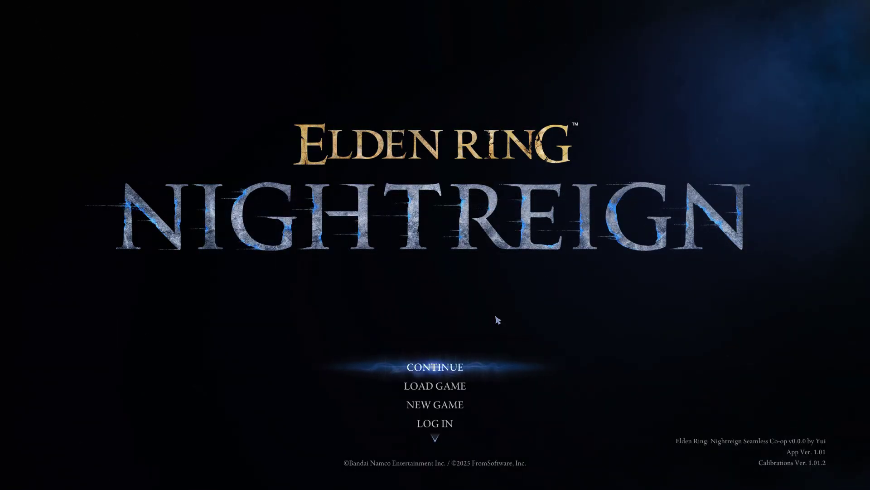
key(Down)
key(Down)
key(Down)
key(Down)
key(Down)
key(Return)
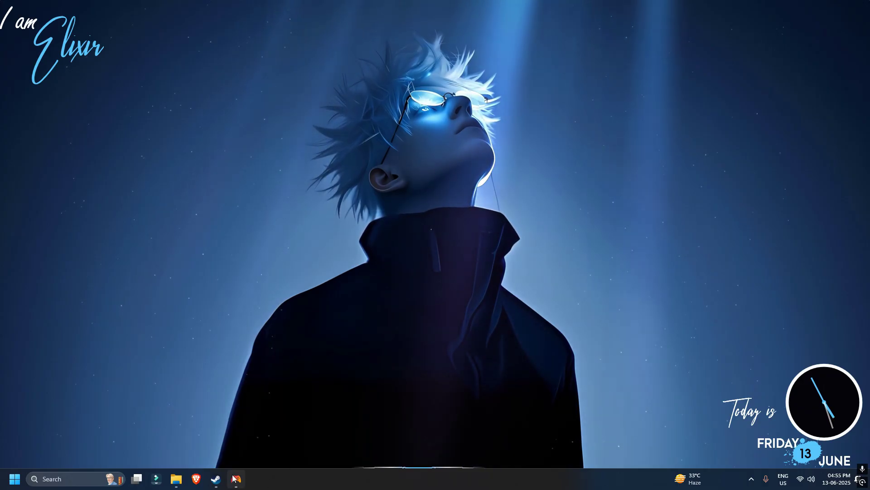
- Exit Steam completely from its system tray icon
click(236, 479)
click(751, 478)
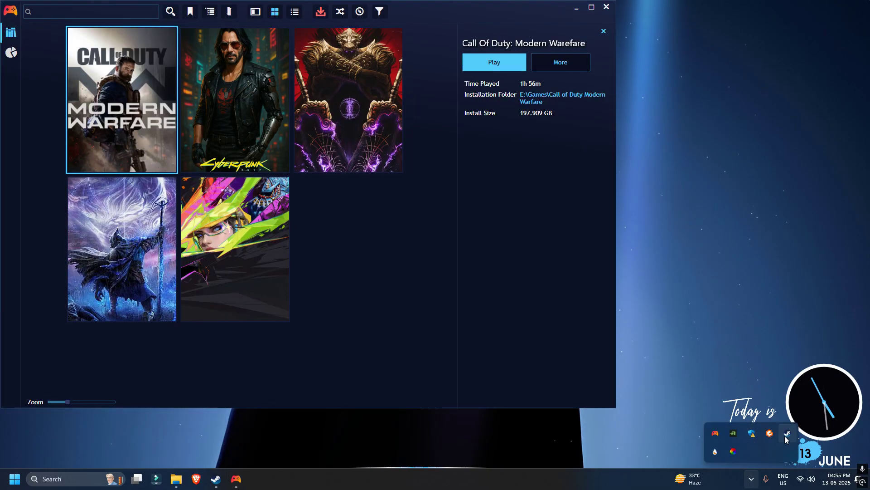
right_click(787, 435)
click(796, 427)
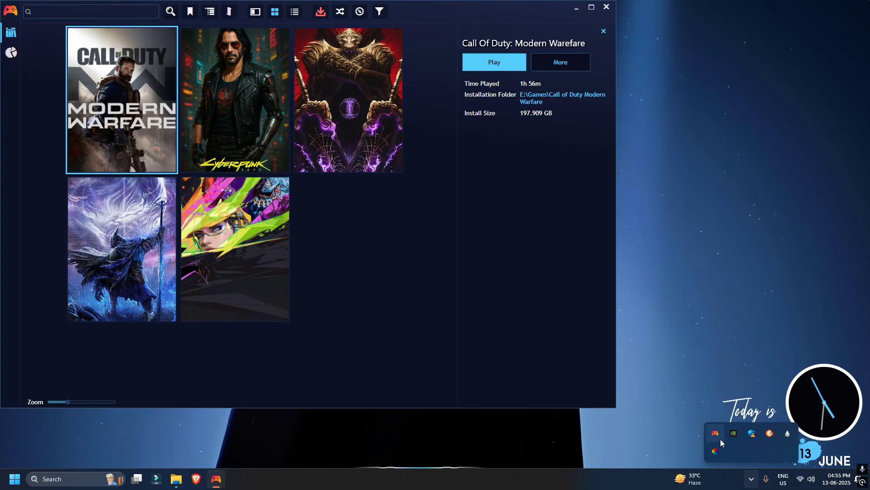
- Exit Playnite from its system tray icon
right_click(716, 434)
click(737, 422)
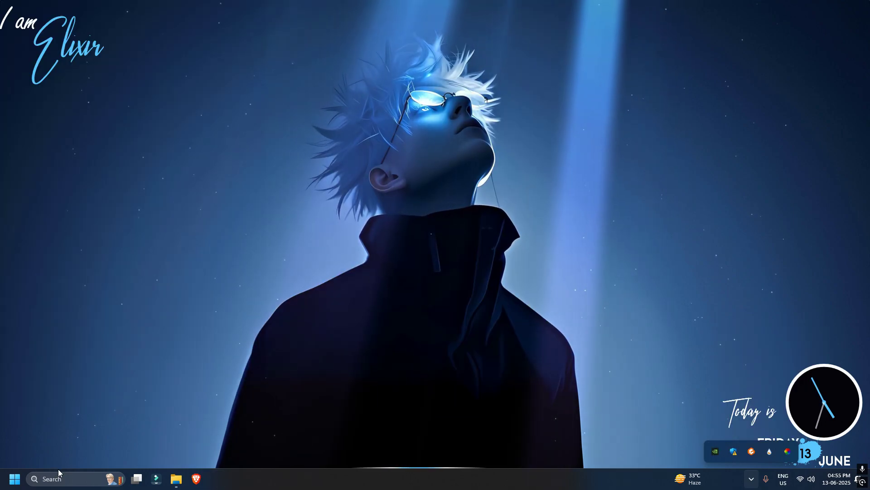
click(63, 478)
text(st)
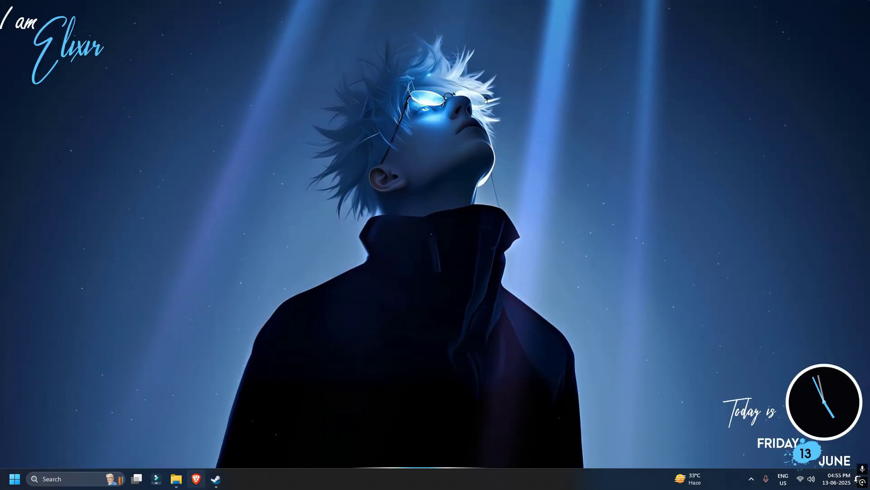
- Search 'playnite' in the taskbar and launch it
click(70, 475)
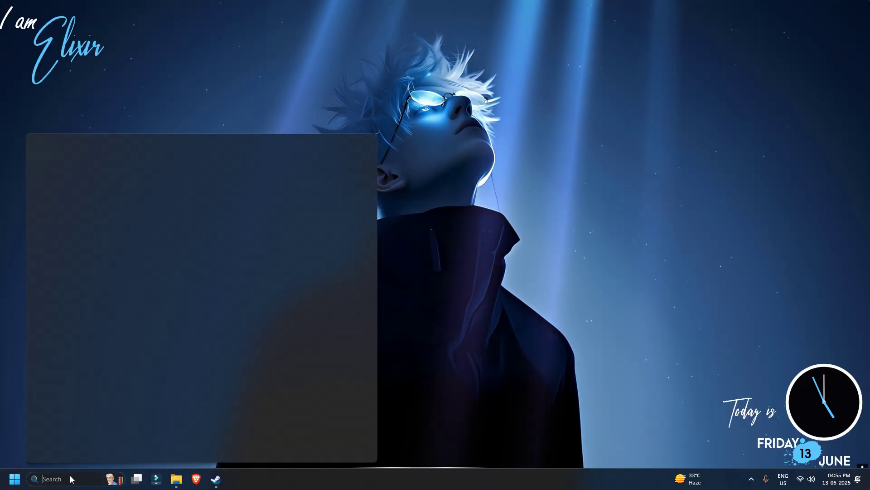
text(playnite)
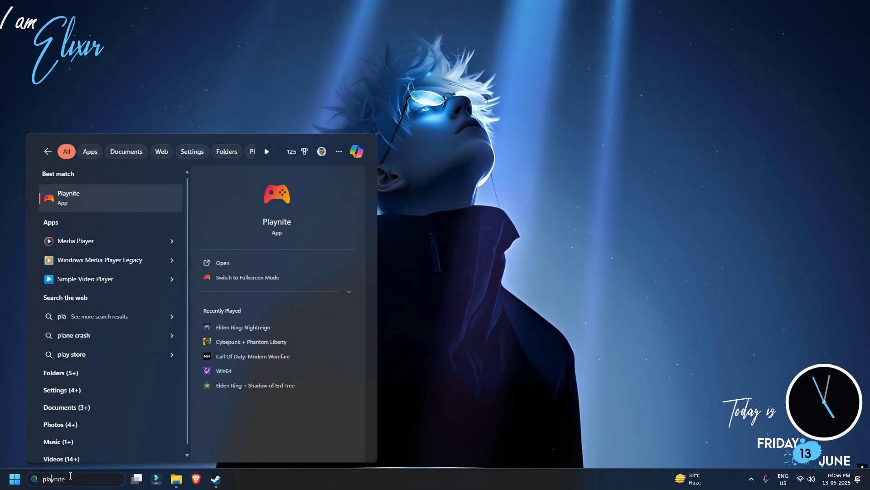
key(Return)
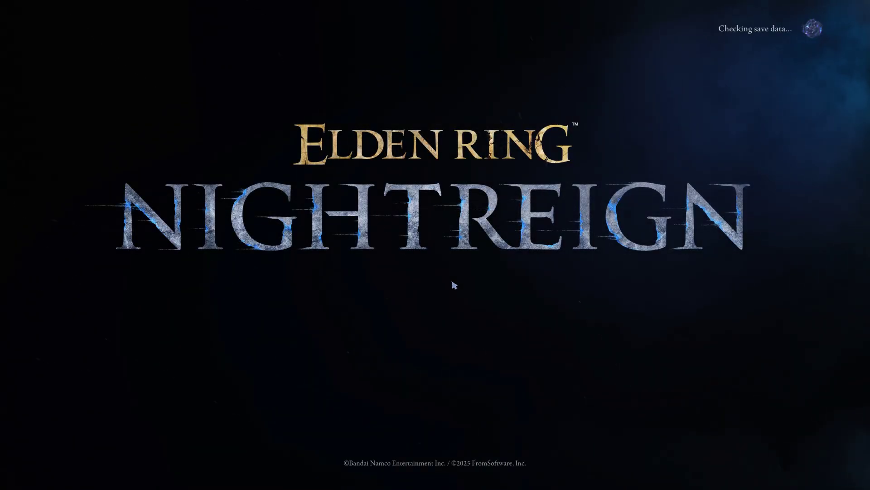
key(Return)
key(Return)
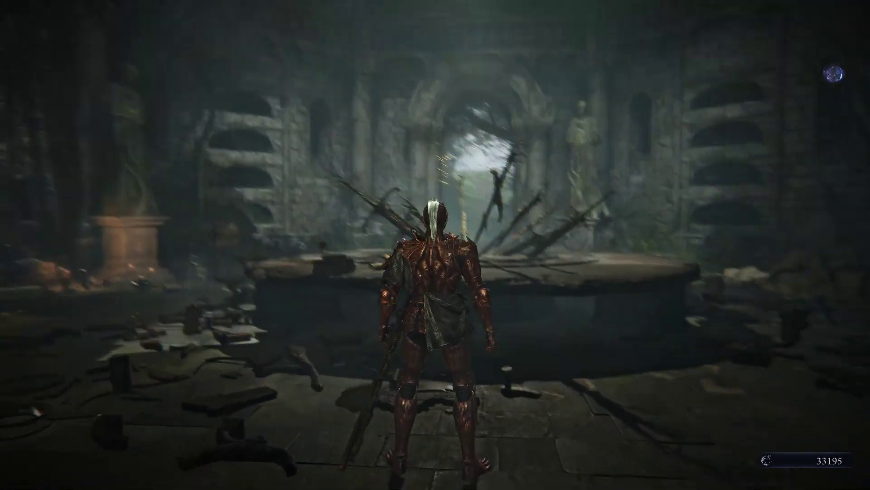
- Pass the title screen, walk through the hall, commence the expedition and open Equipment
key(w)
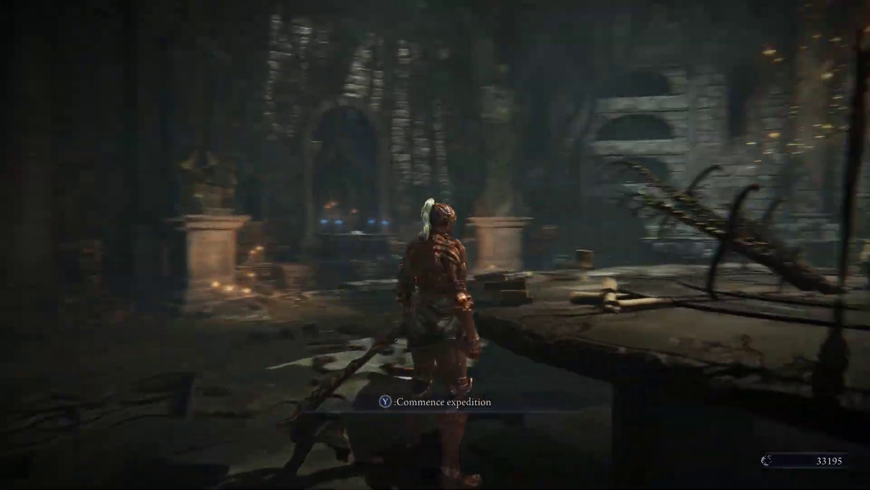
key(e)
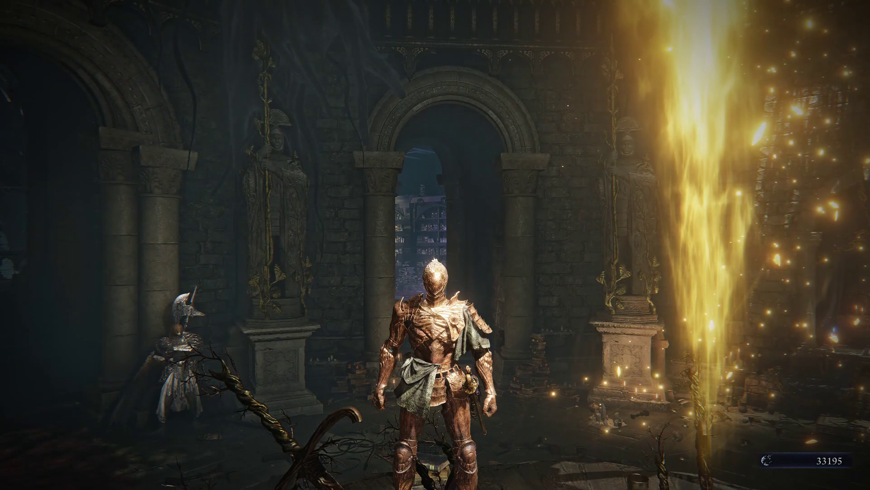
key(Escape)
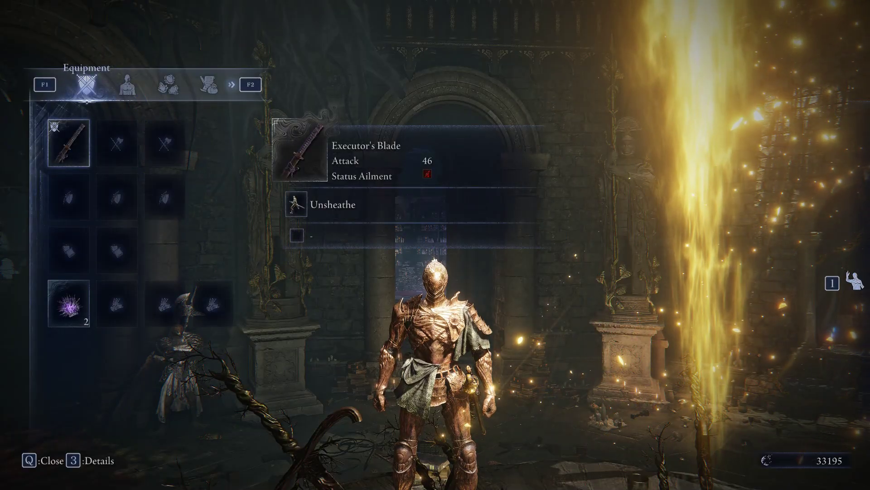